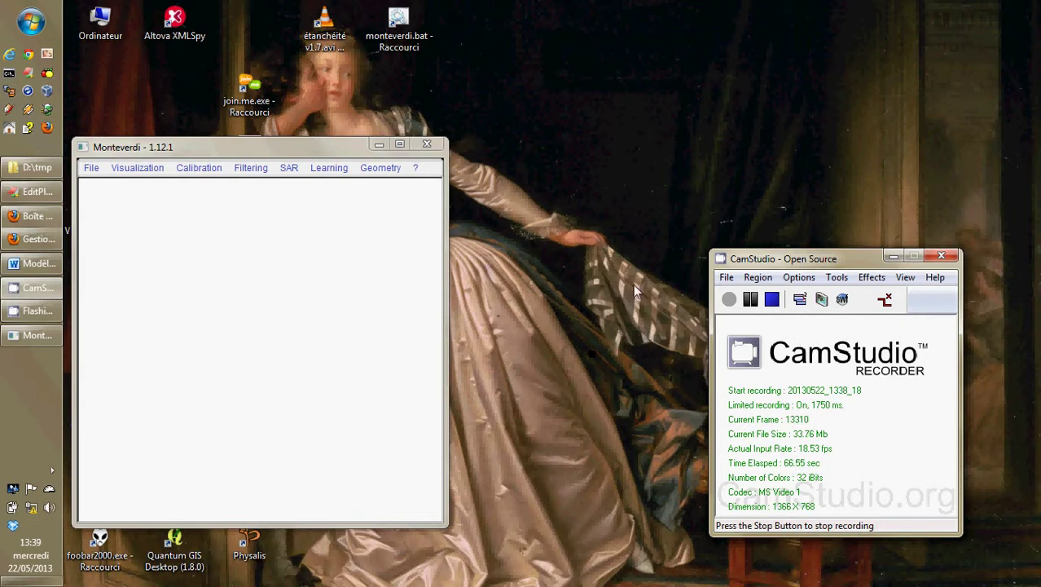
Open IMAGERY.TIF from Arcachon/Spot5/2007_02_15_PAN_ROI_2000_2000 as a real image dataset.
left_click_drag(247, 145, 269, 66)
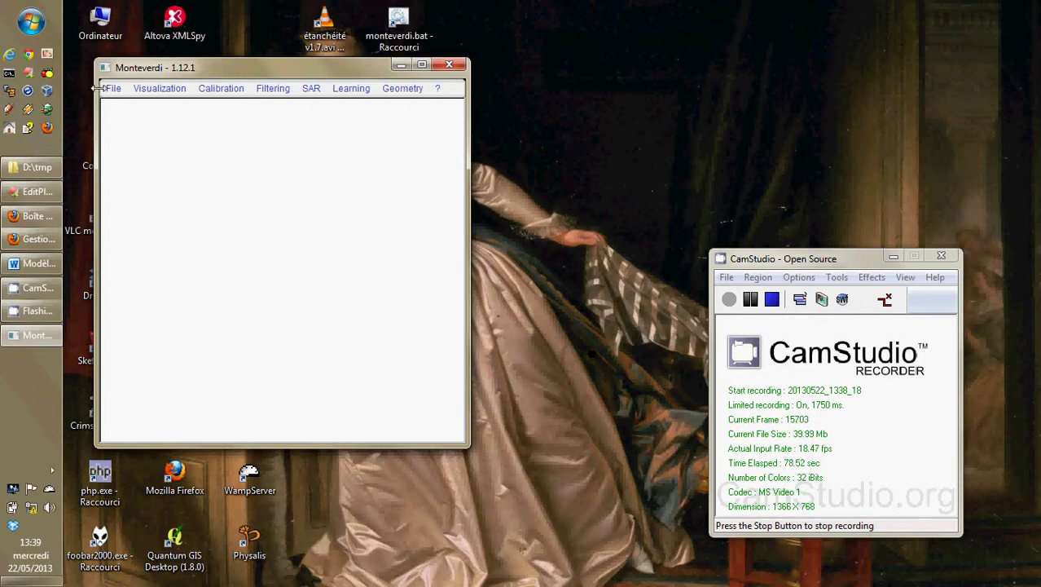
left_click(114, 89)
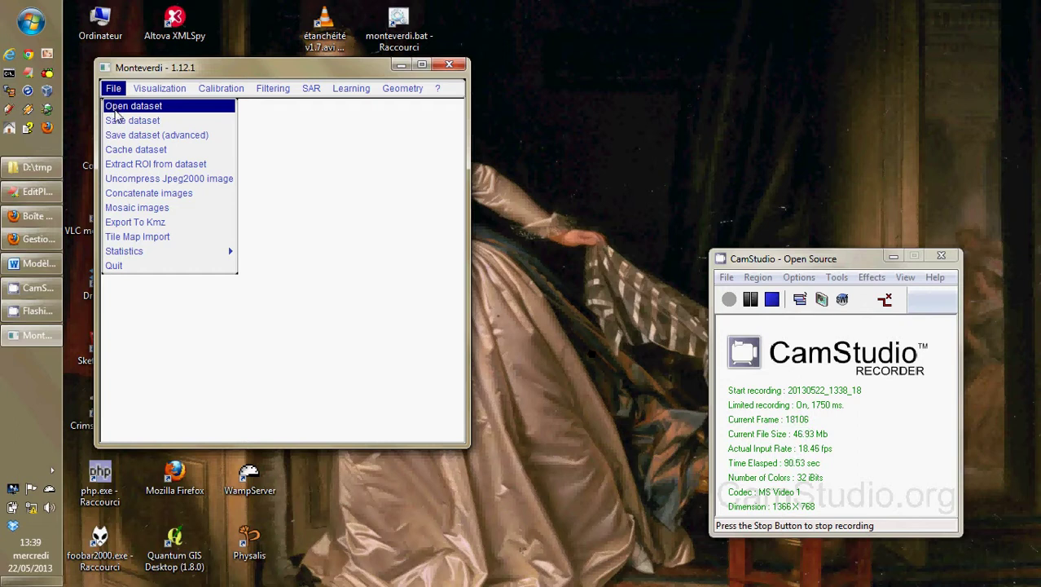
left_click(116, 114)
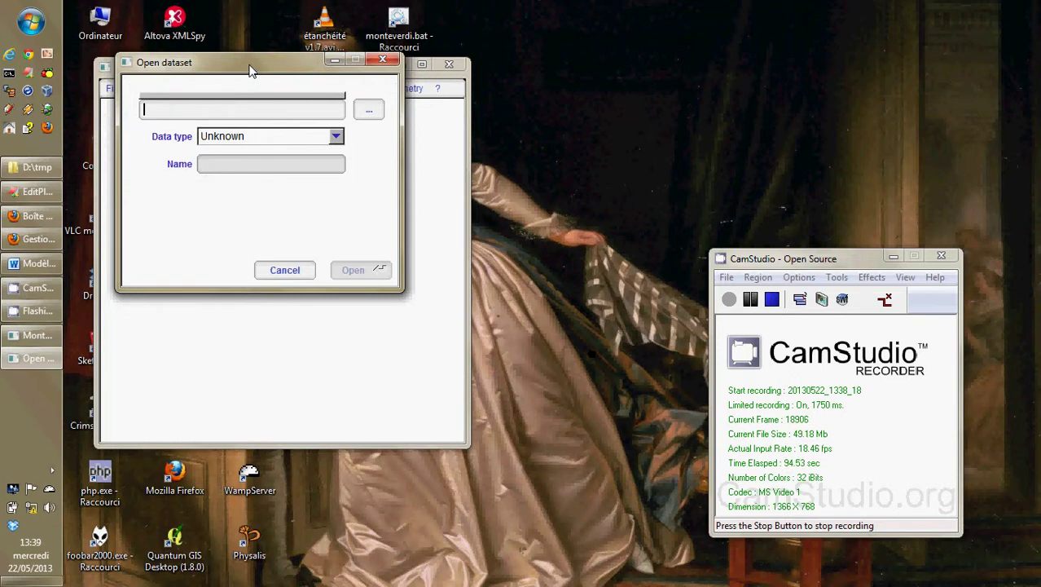
left_click(366, 111)
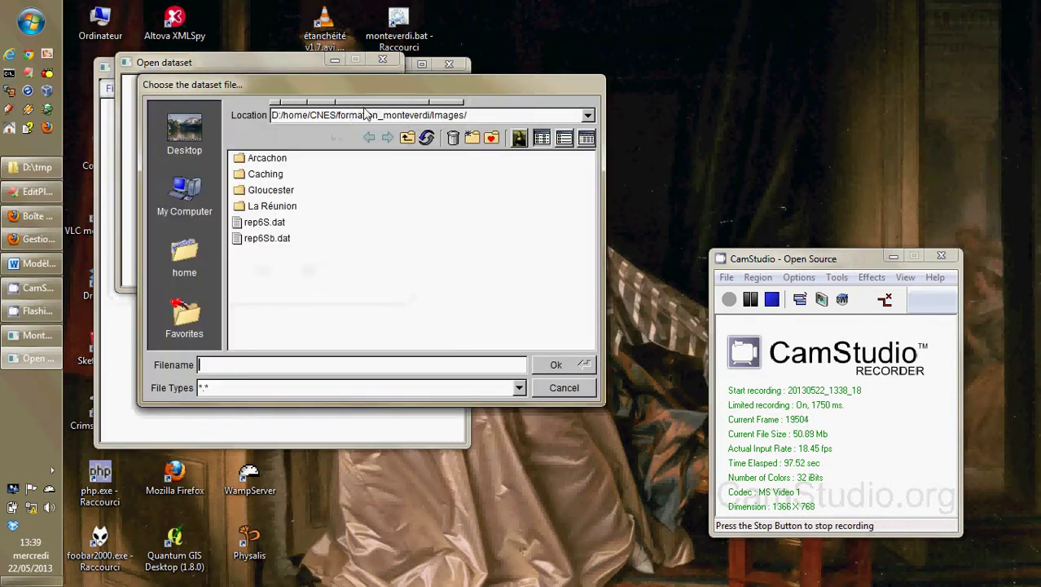
double_click(255, 159)
double_click(257, 175)
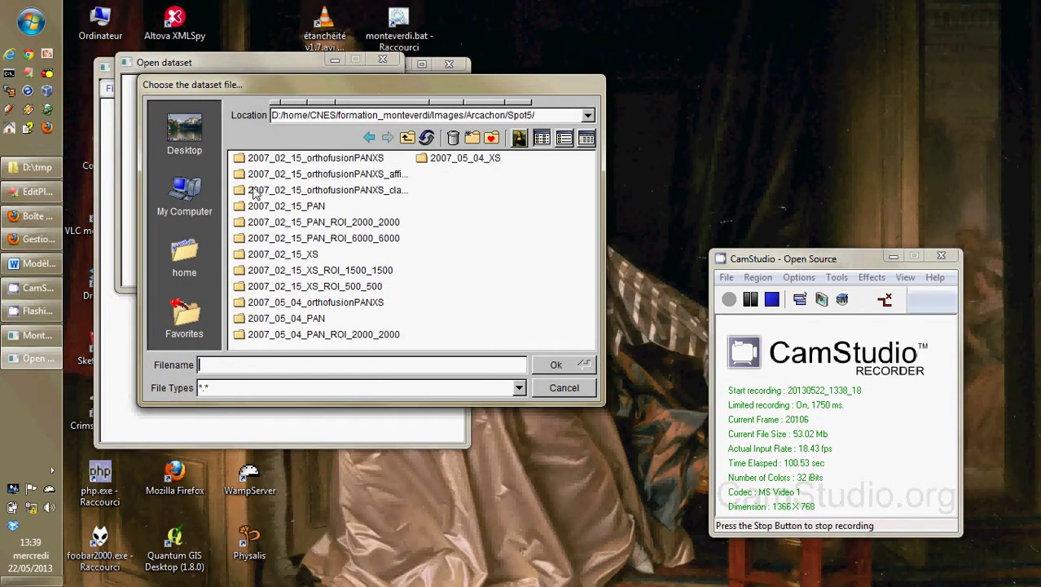
left_click_drag(365, 85, 341, 49)
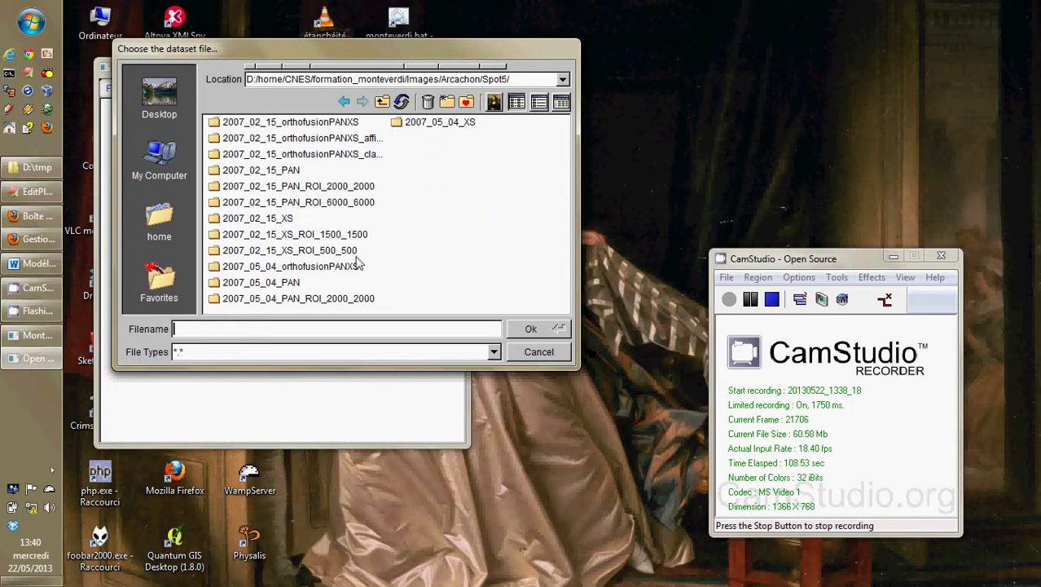
left_click(308, 189)
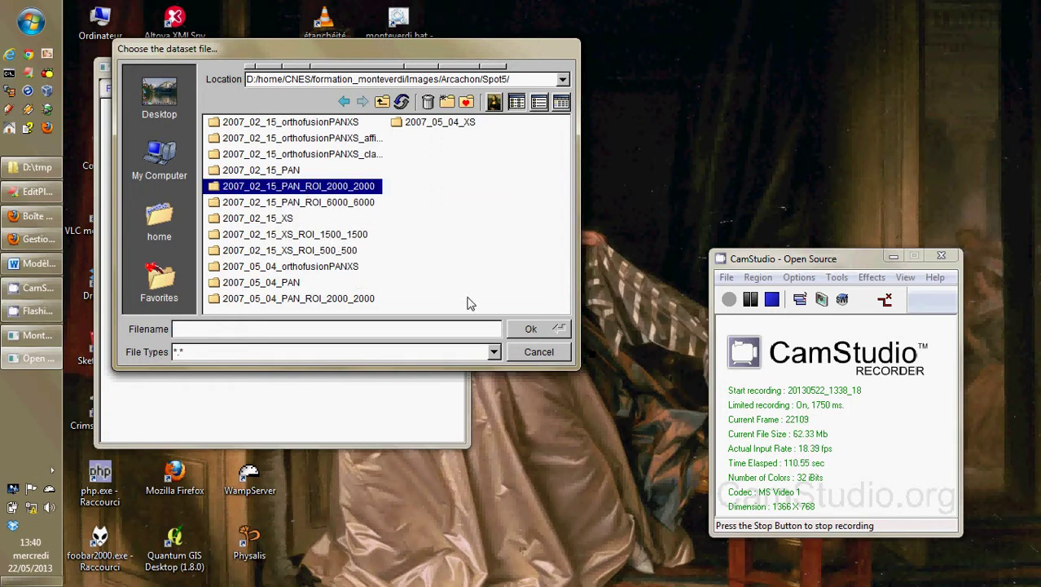
double_click(212, 187)
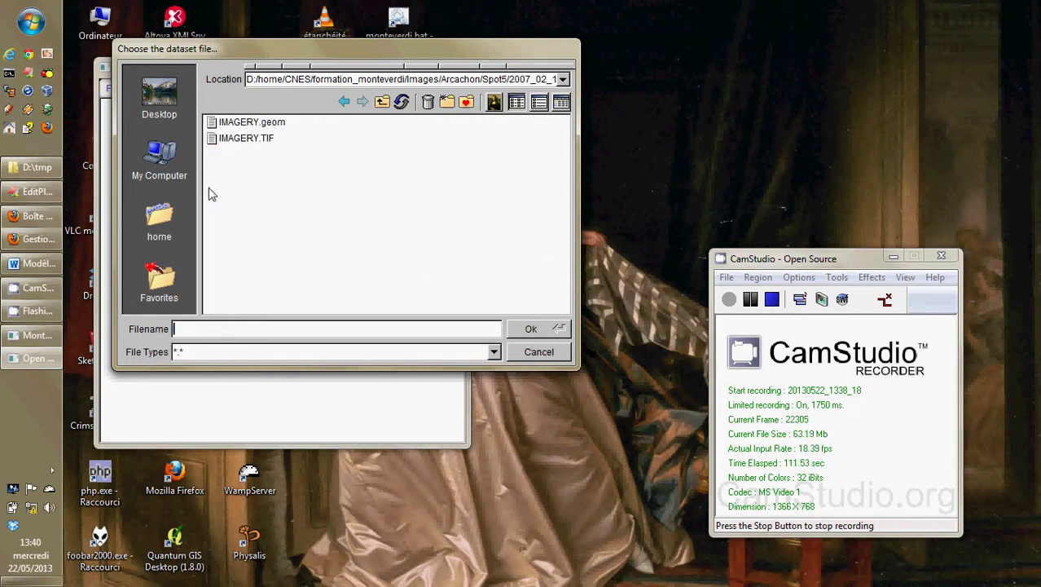
left_click(237, 139)
left_click(530, 327)
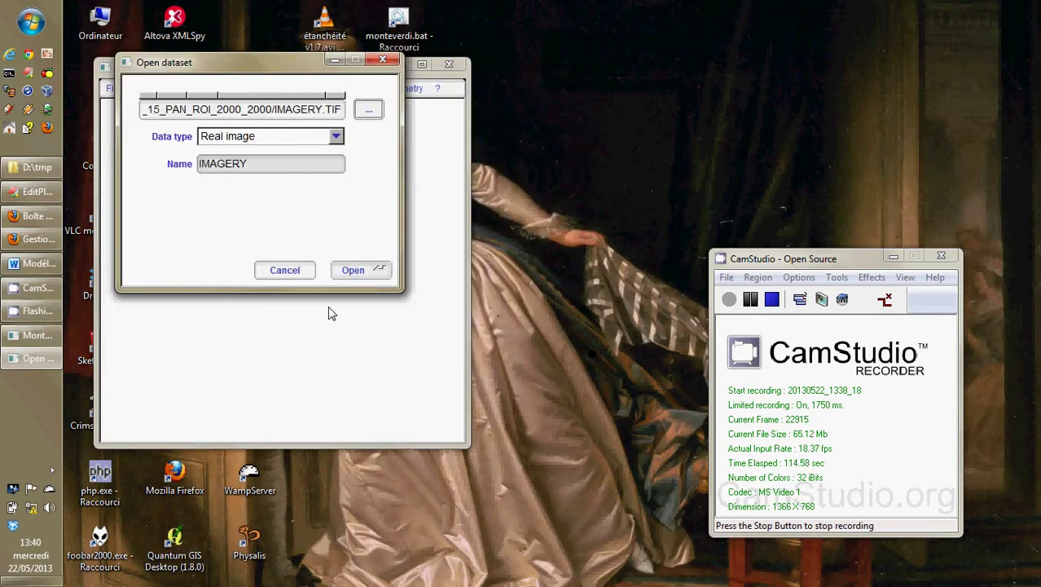
left_click(361, 277)
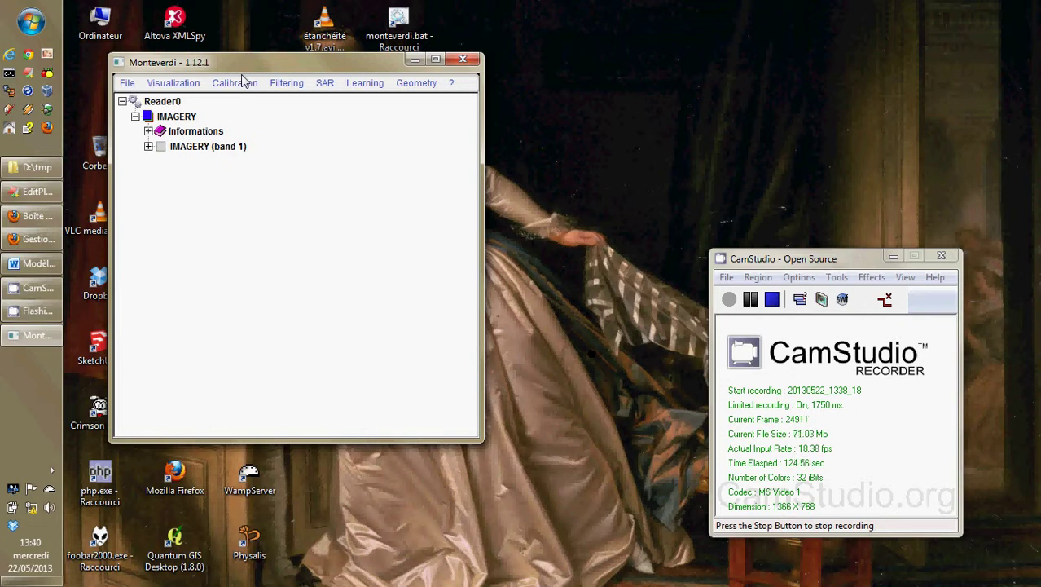
Start the Reproject image module with IMAGERY as the image to project.
left_click(412, 82)
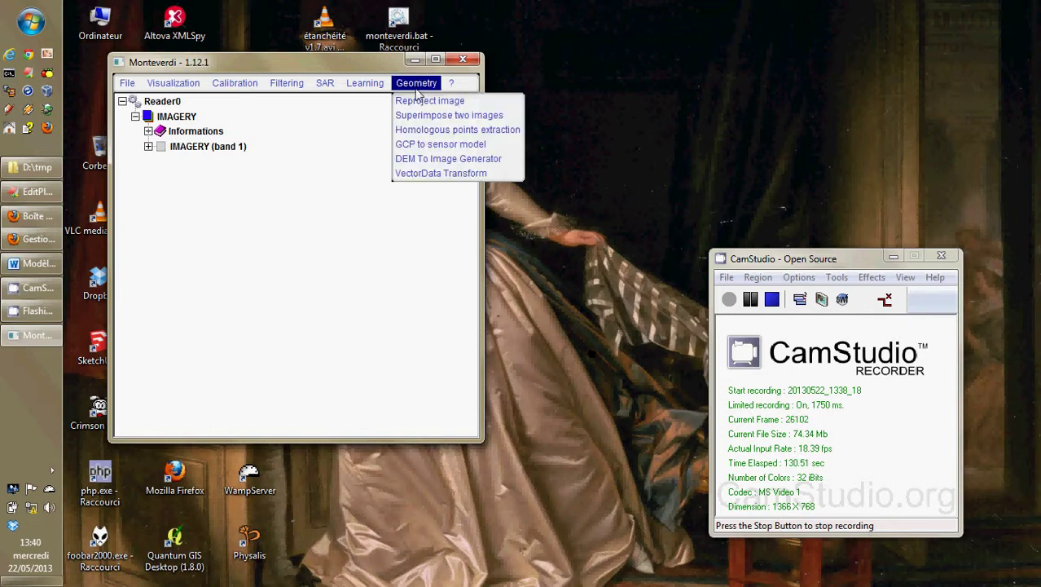
left_click(424, 101)
left_click(331, 90)
mouse_move(497, 106)
left_click(531, 98)
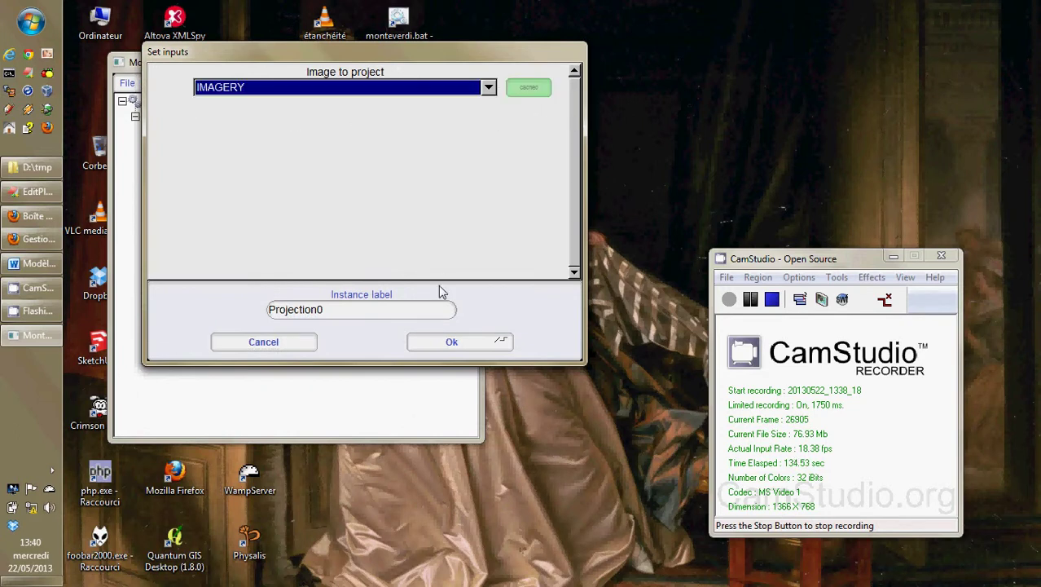
left_click(433, 342)
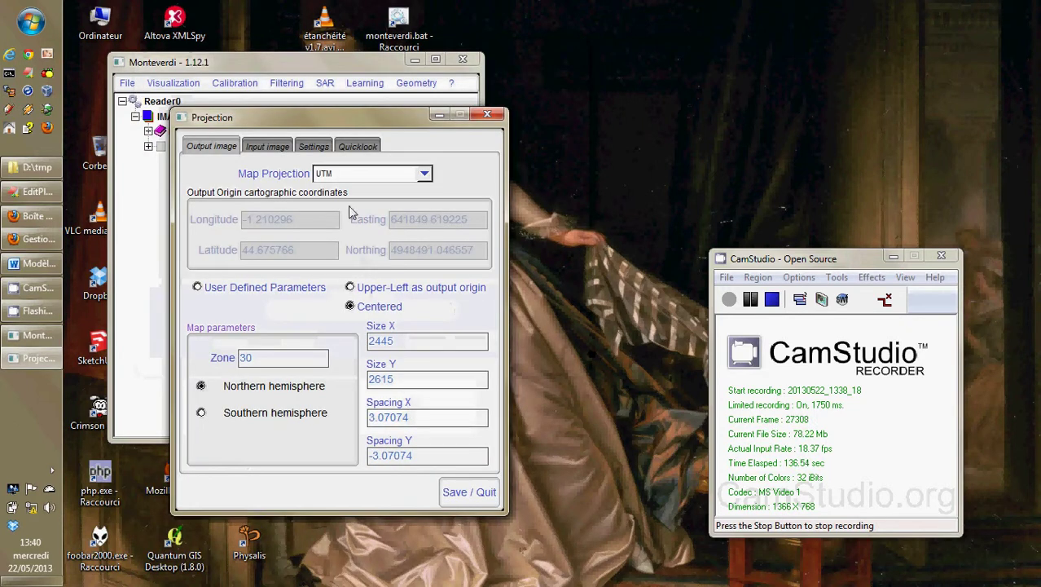
left_click_drag(330, 128, 341, 54)
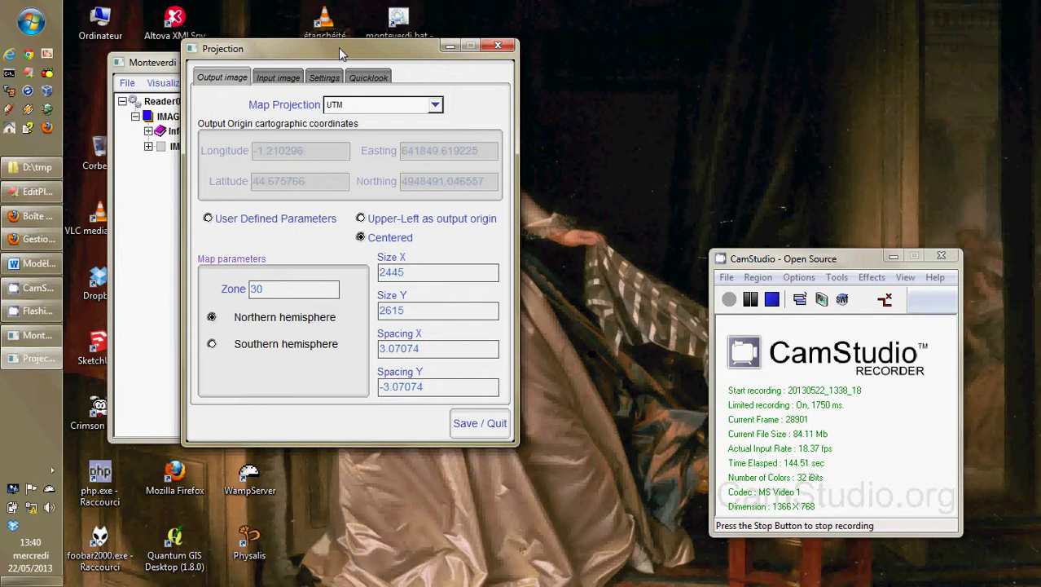
Switch the output origin to user-defined parameters, with longitude -1.1638 and latitude 44.665.
left_click(208, 218)
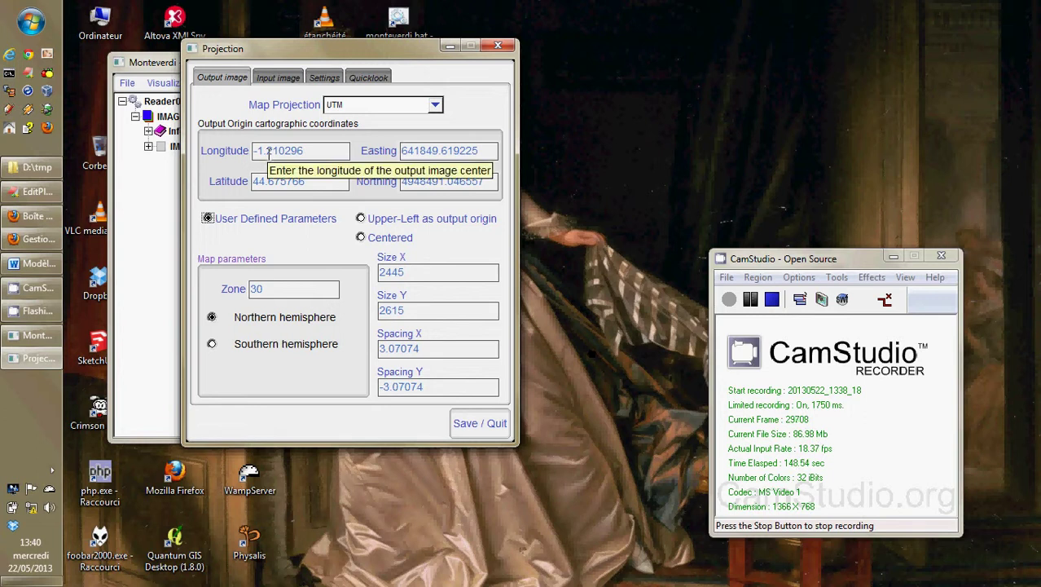
left_click_drag(269, 153, 311, 147)
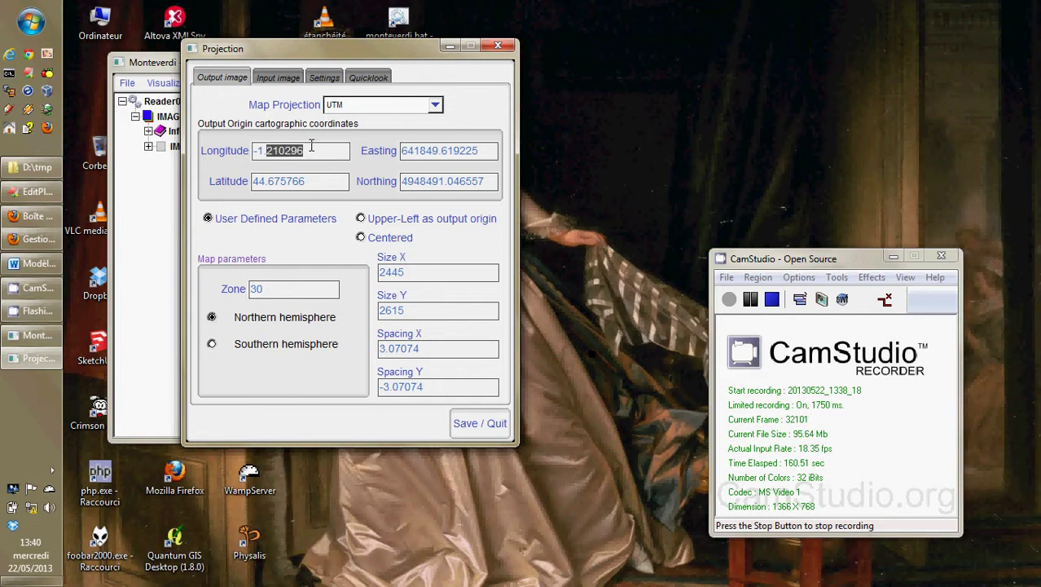
type("16")
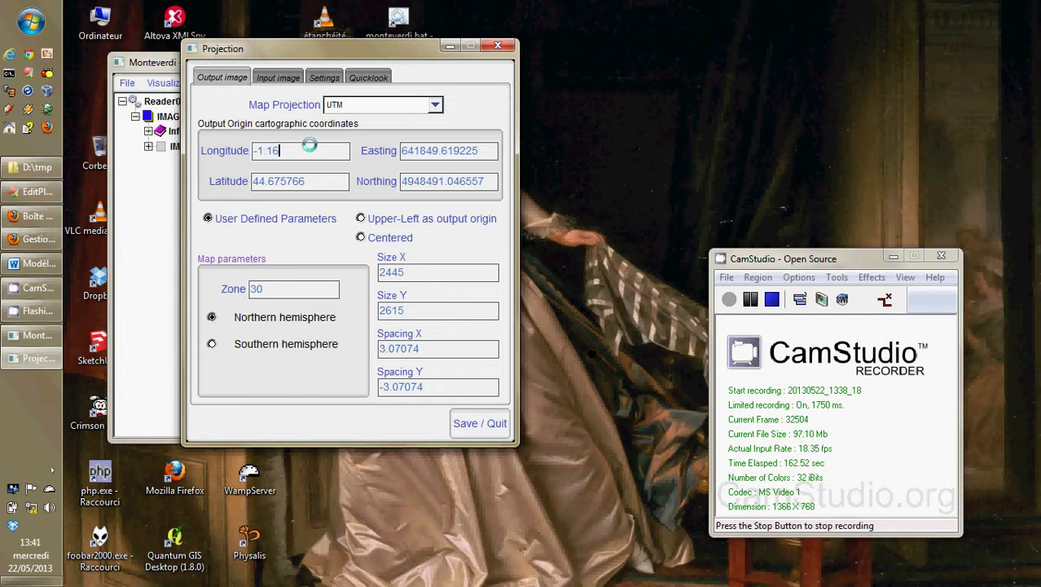
type("38")
left_click(271, 181)
left_click_drag(271, 181, 320, 181)
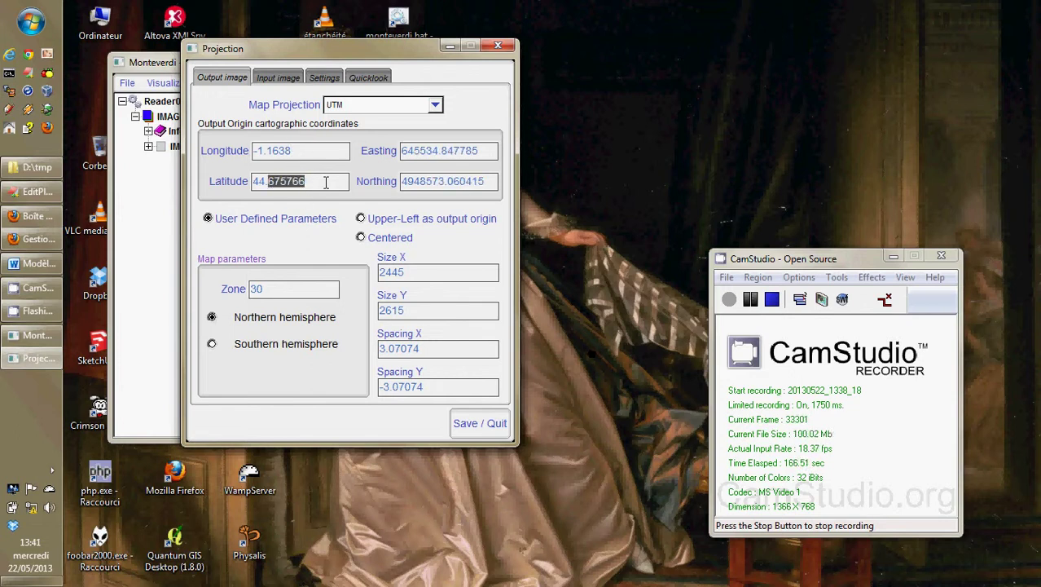
type("665")
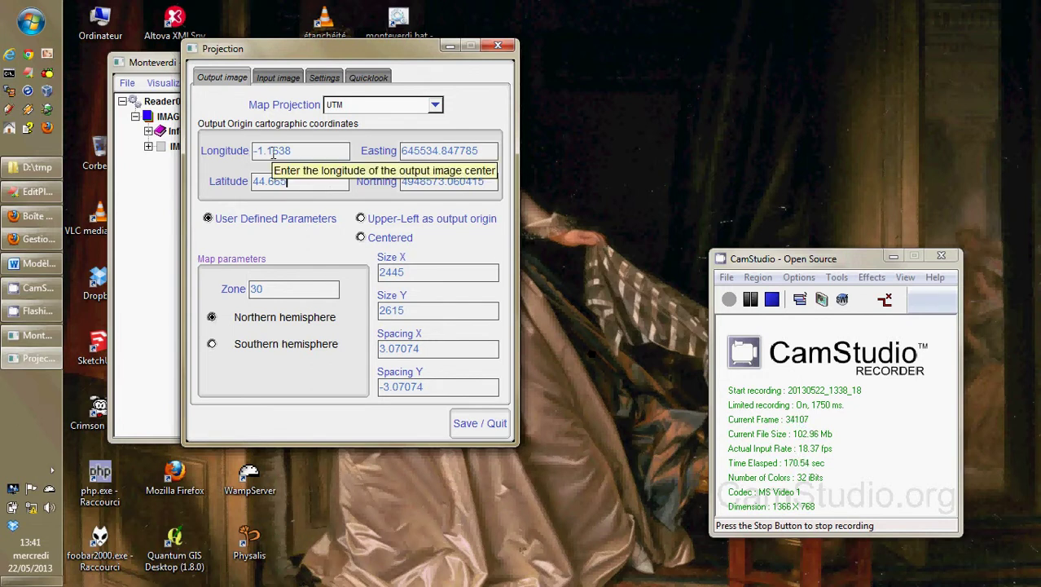
Set the output image size to 700 by 500 and the spacing to 5 in X and -5 in Y.
double_click(409, 275)
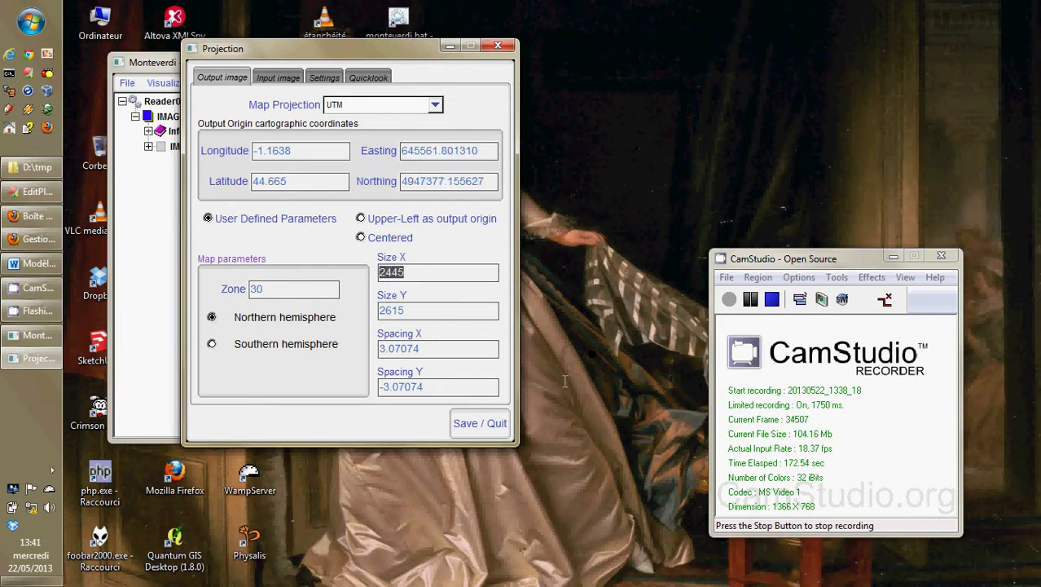
type("700")
key("Tab")
type("500")
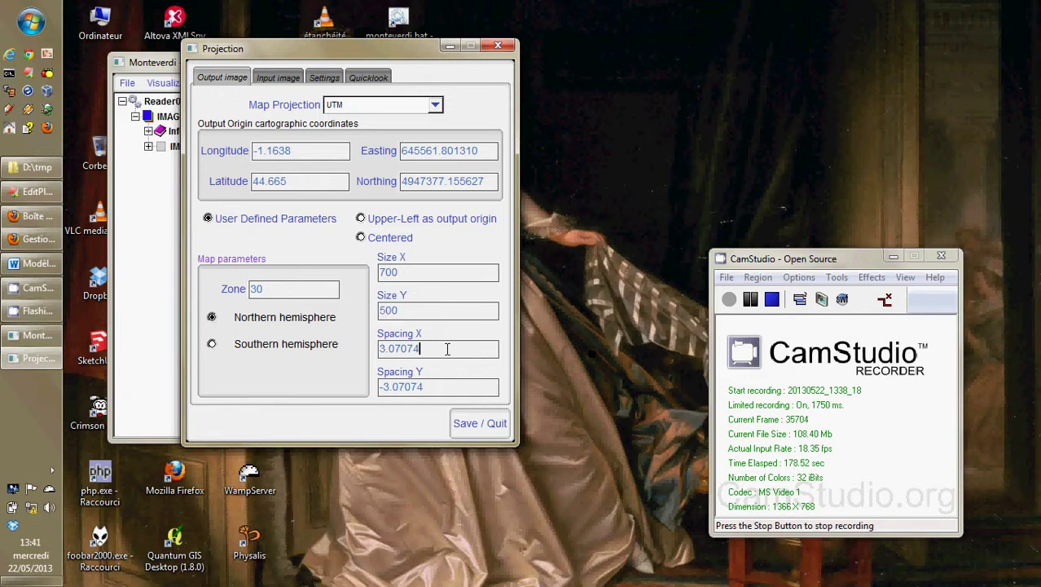
key("Tab")
type("5")
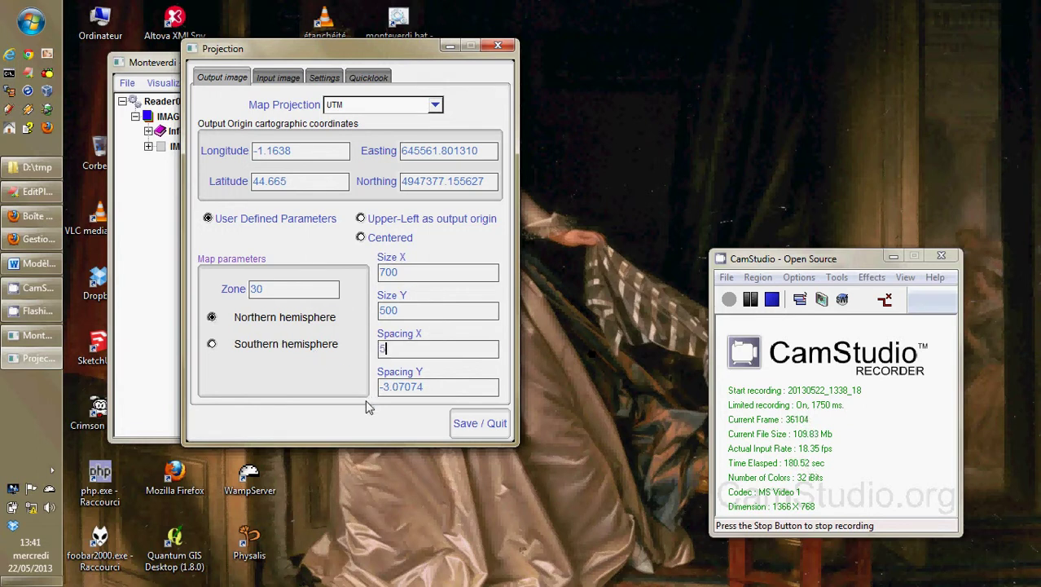
key("Tab")
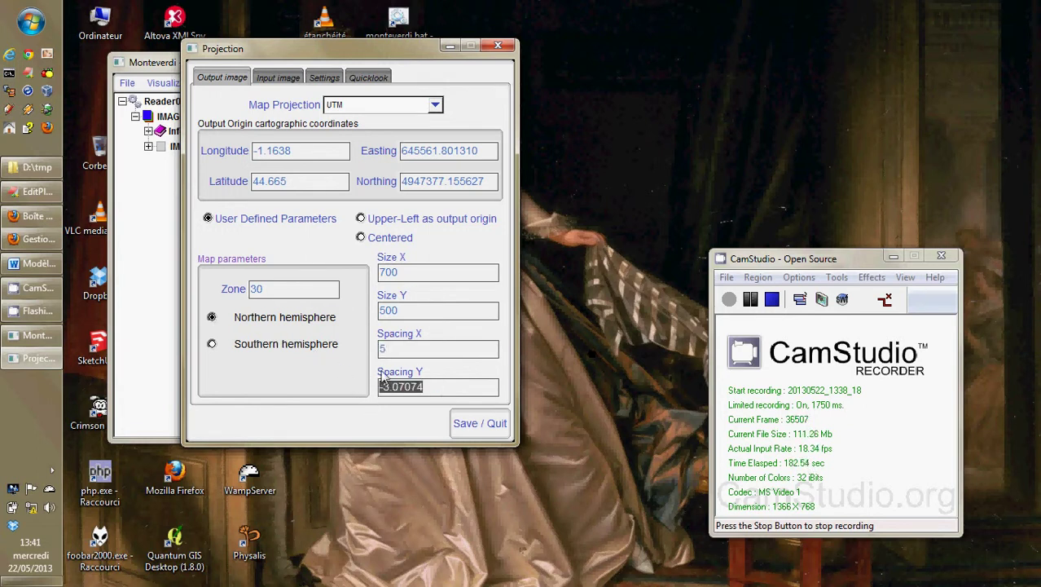
type("-5")
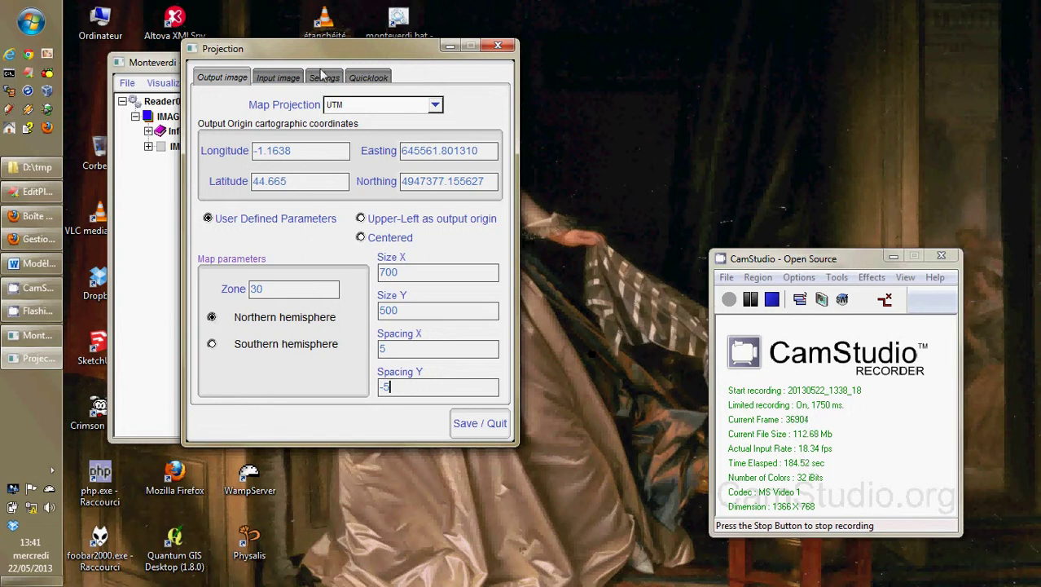
Examine the projection's interpolator and DEM settings and the map projections offered for the output image.
left_click_drag(330, 51, 294, 45)
left_click(288, 68)
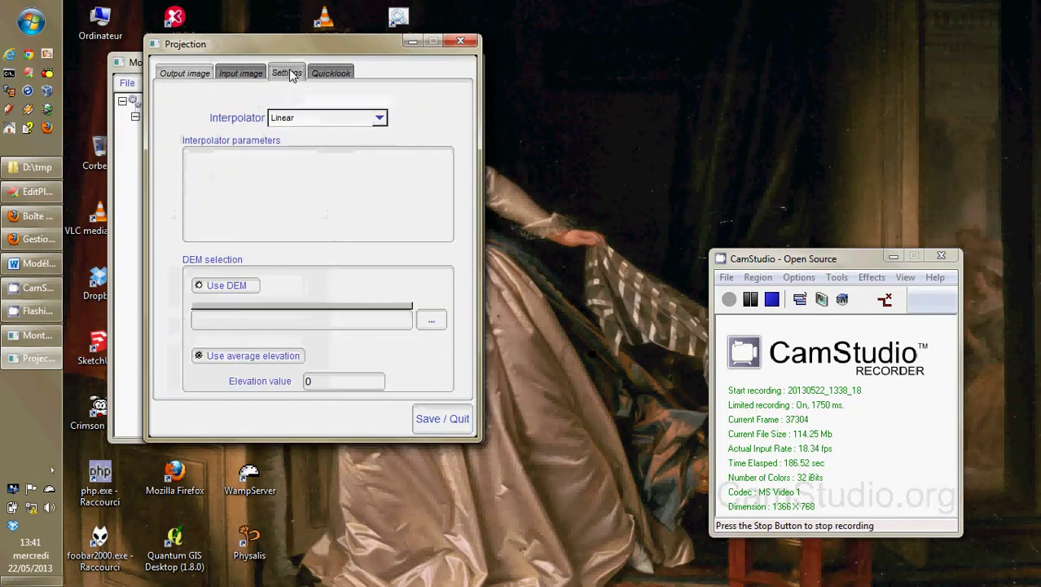
left_click(167, 75)
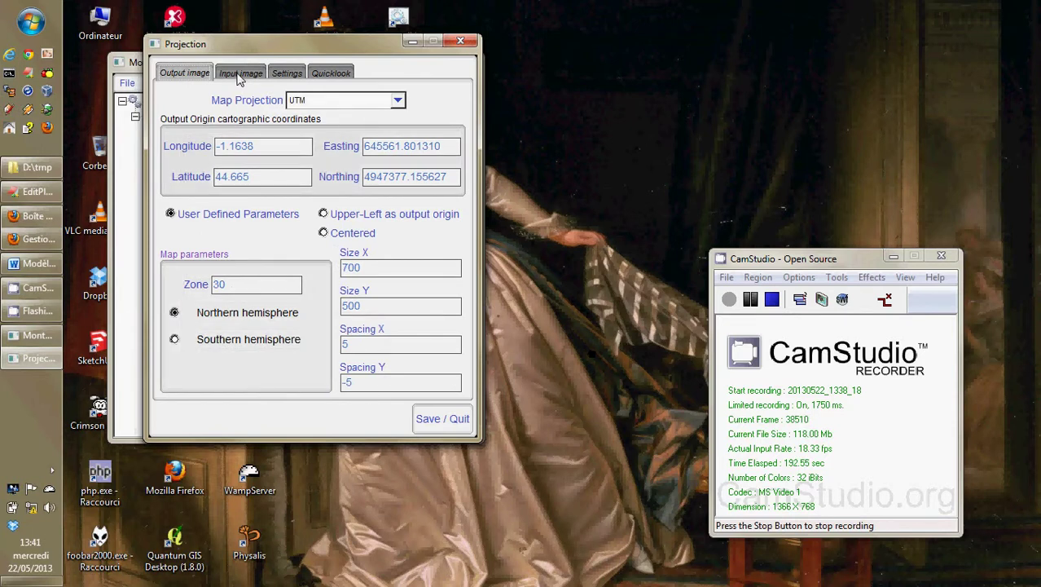
left_click(312, 99)
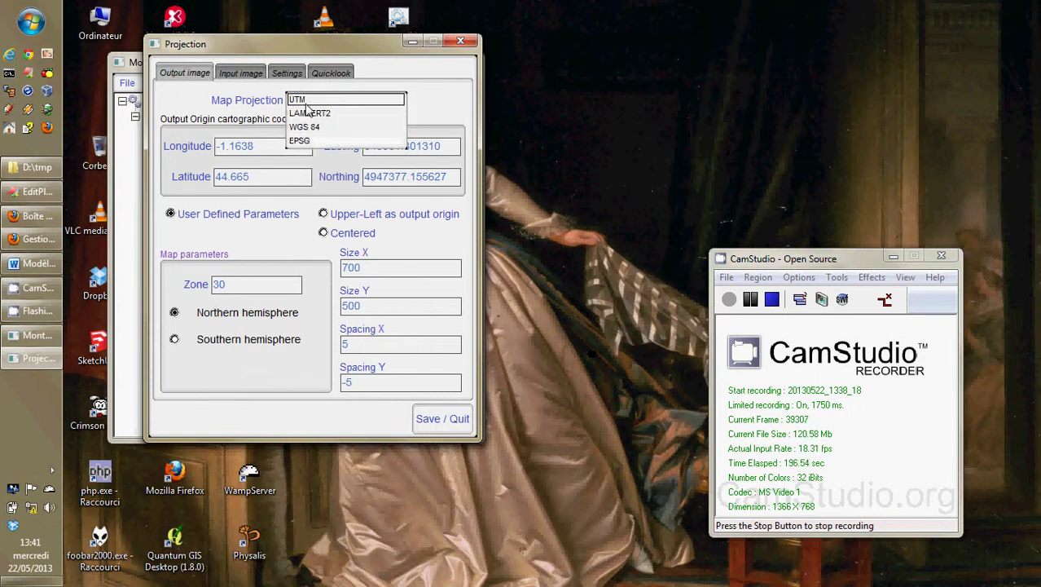
left_click(315, 100)
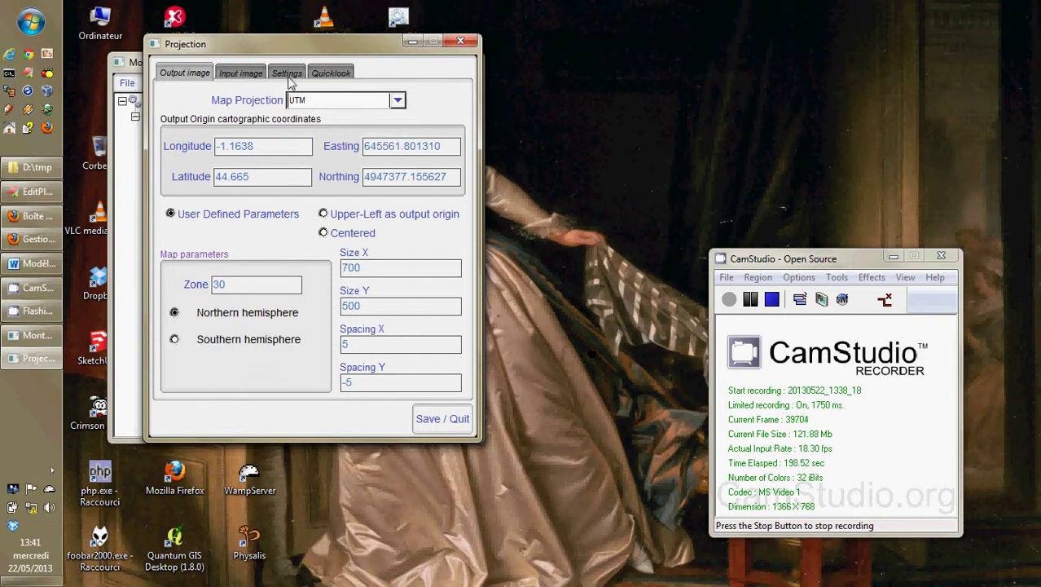
left_click(289, 74)
left_click(185, 75)
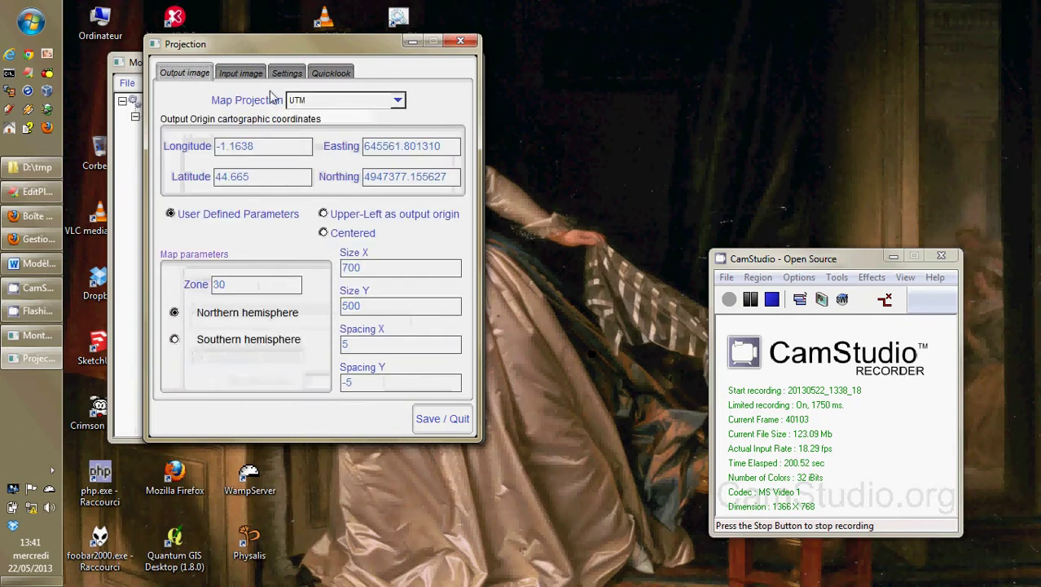
left_click(315, 100)
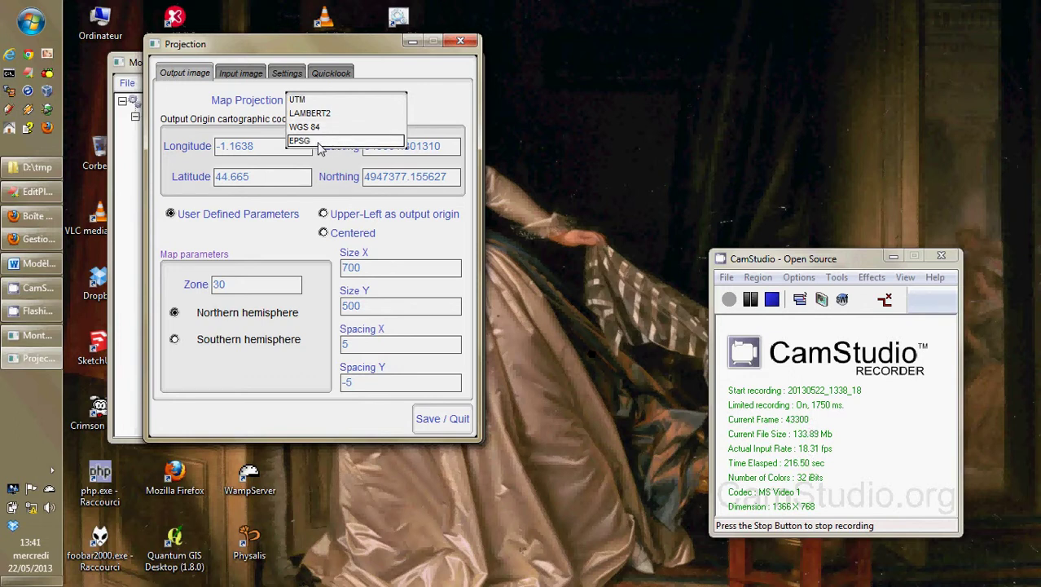
left_click(316, 100)
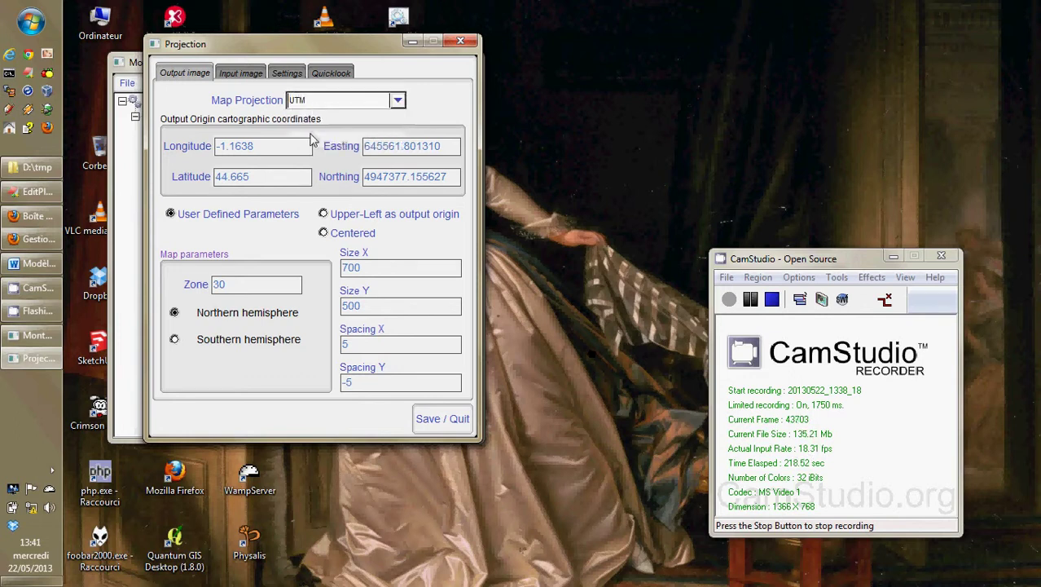
Set the projection's interpolator to BCO with a radius of 3.
left_click(289, 74)
left_click(291, 119)
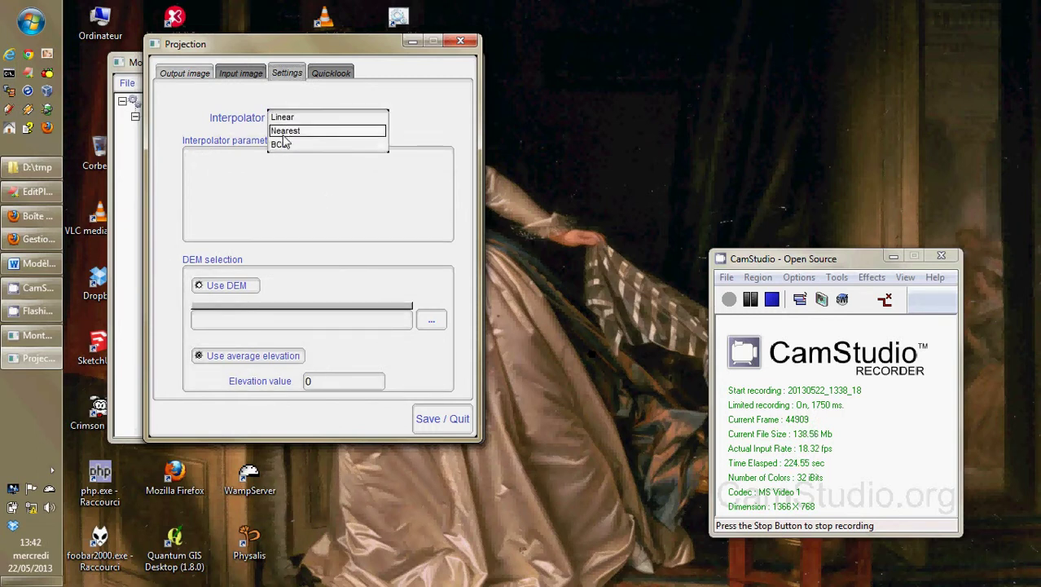
left_click(282, 146)
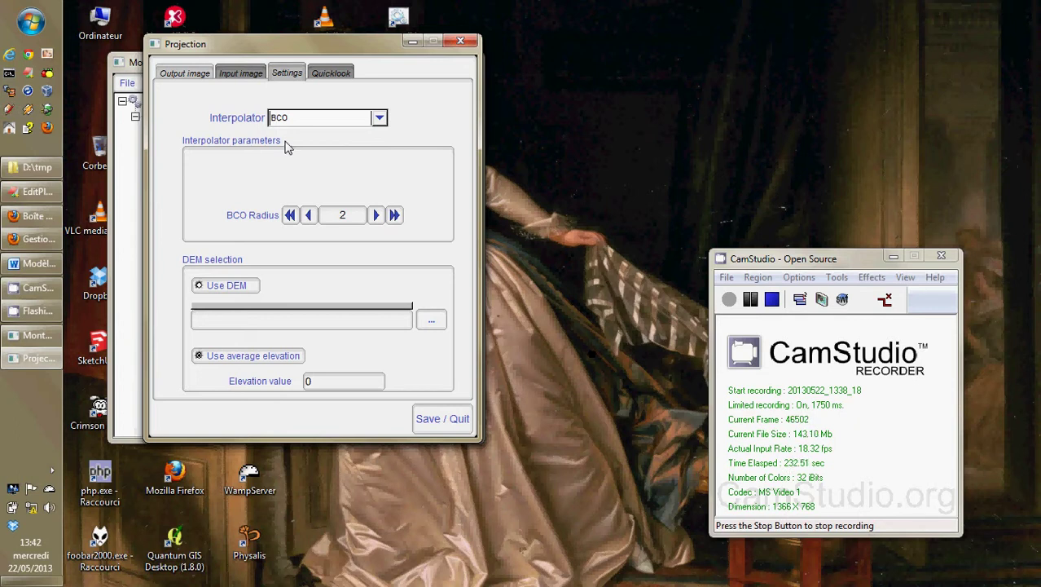
left_click(378, 215)
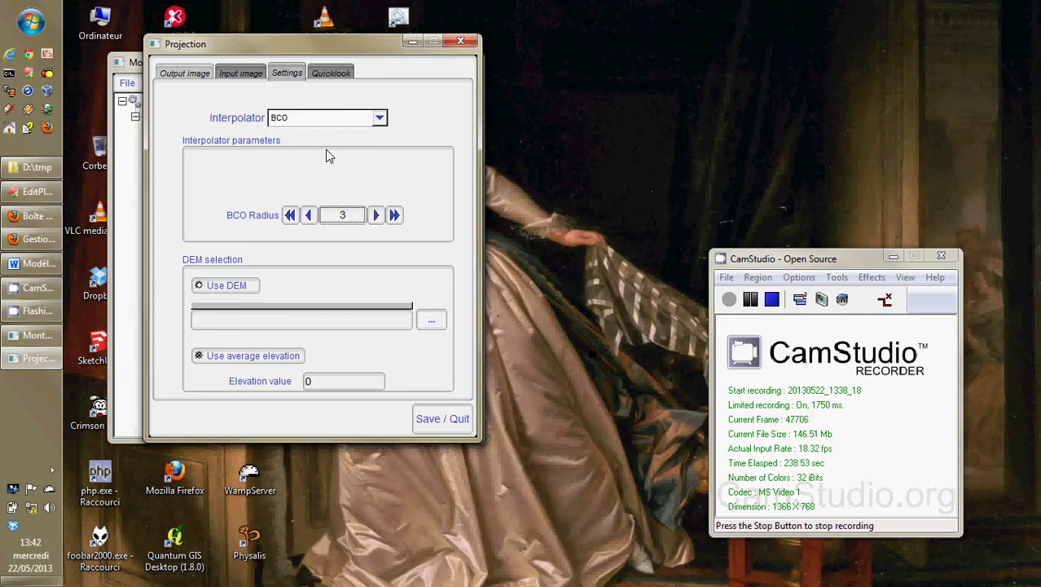
Use the SRTM_N44W02 folder in Arcachon as the projection's DEM directory, and save the projection settings.
left_click(198, 285)
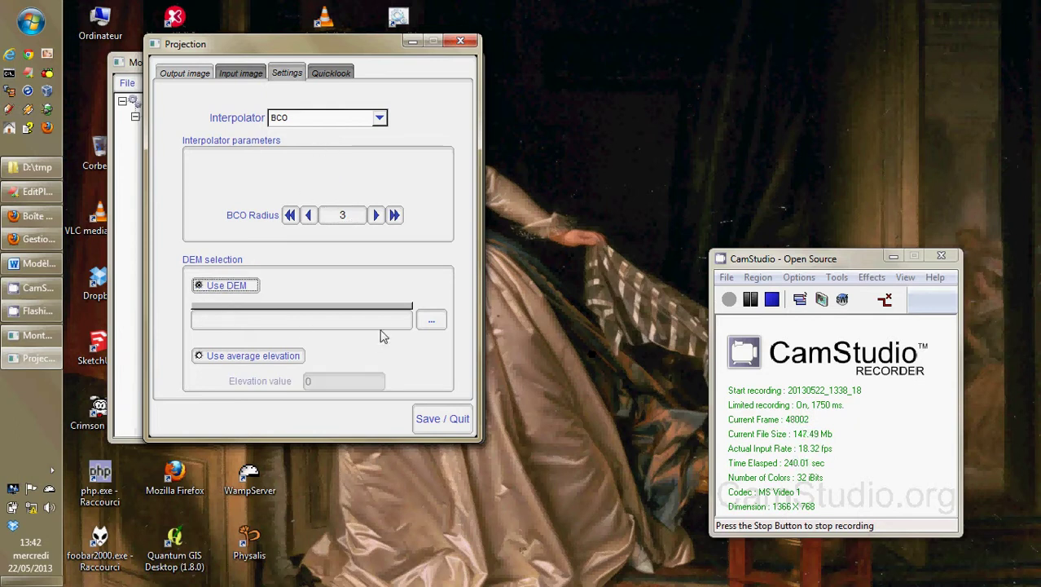
left_click(438, 324)
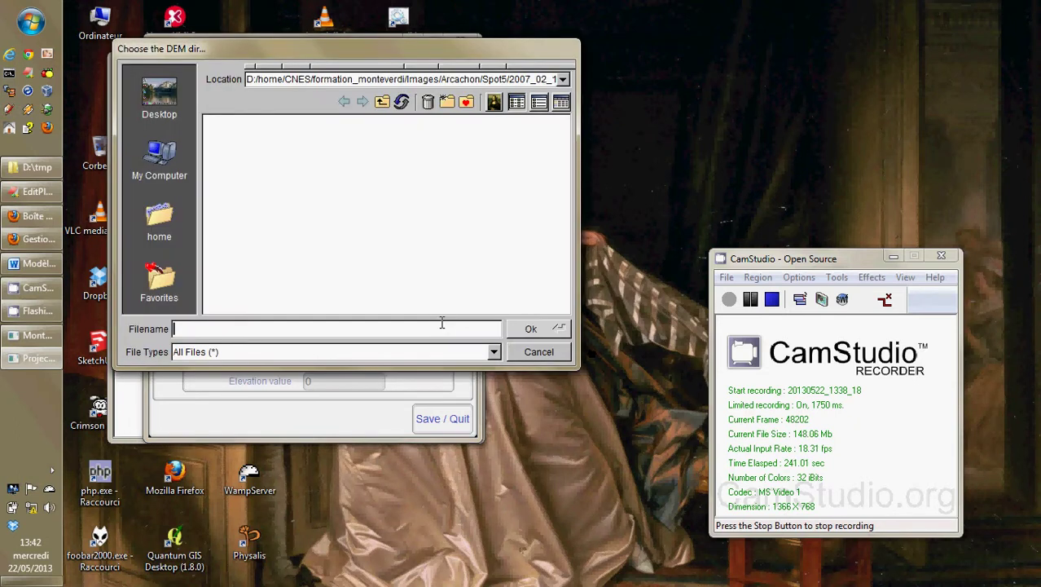
left_click(395, 106)
left_click_drag(329, 51, 337, 28)
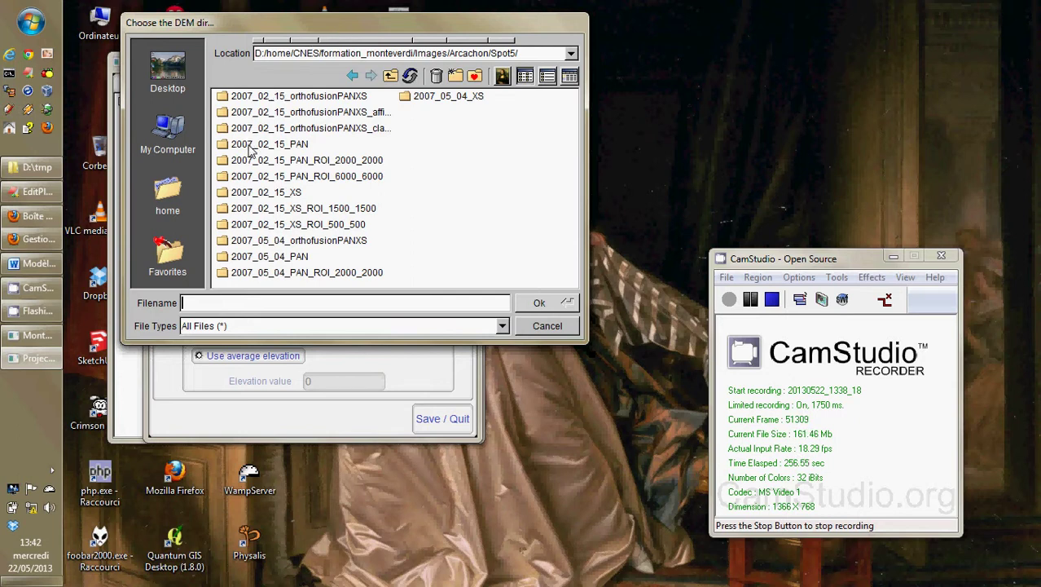
left_click(406, 79)
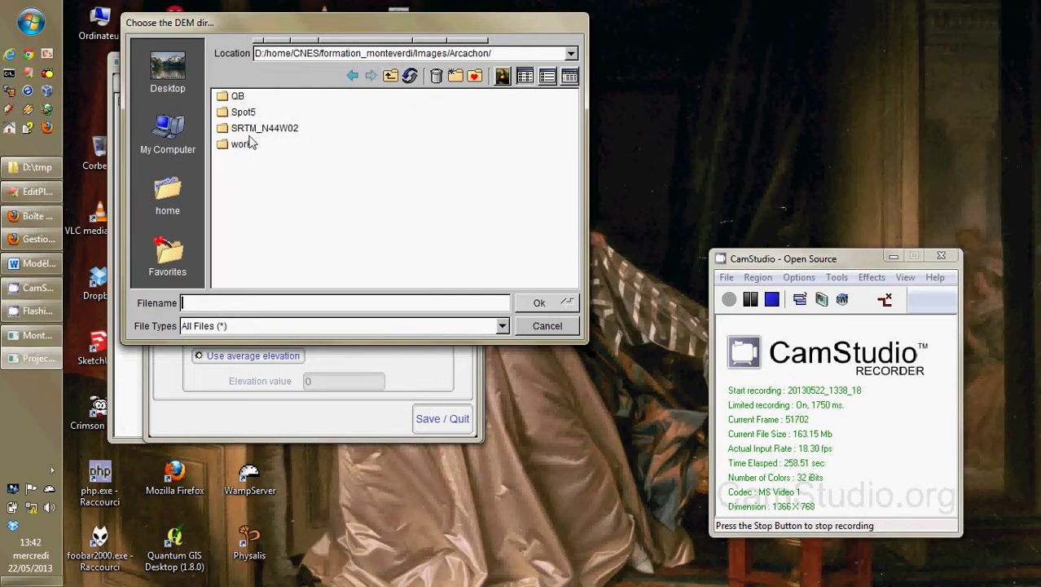
left_click(253, 131)
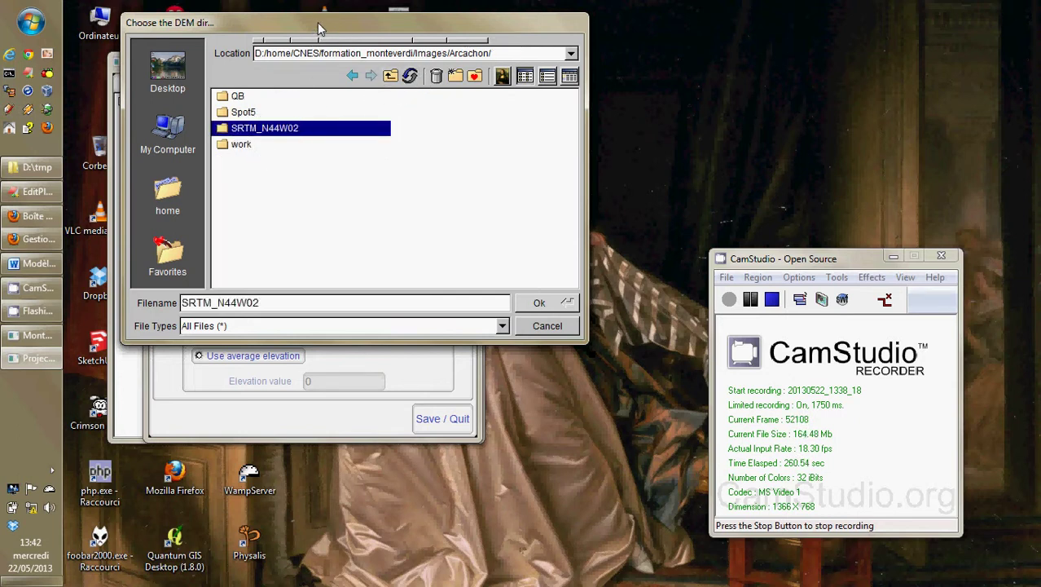
left_click_drag(319, 29, 331, 29)
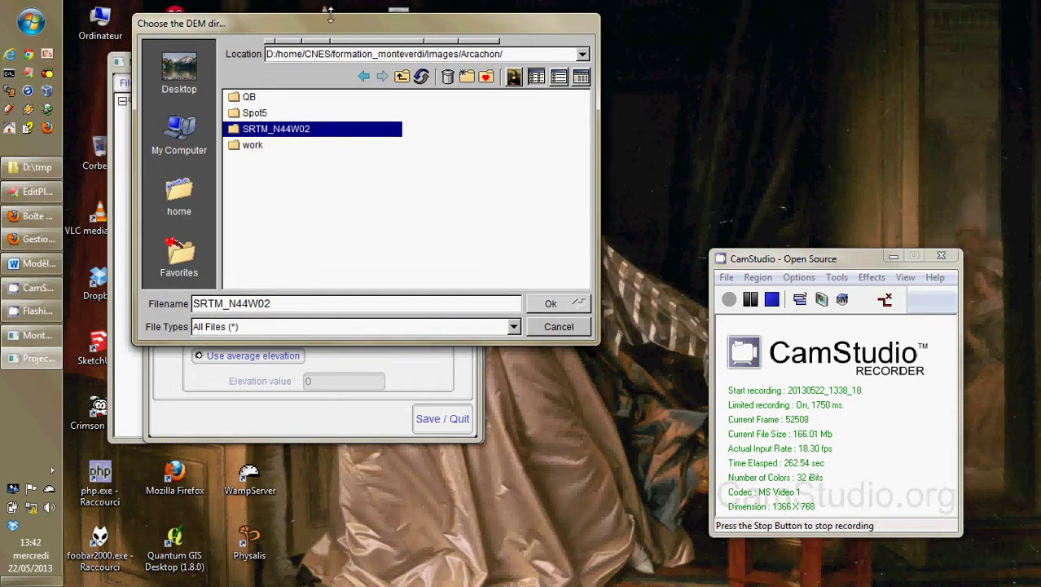
left_click(539, 303)
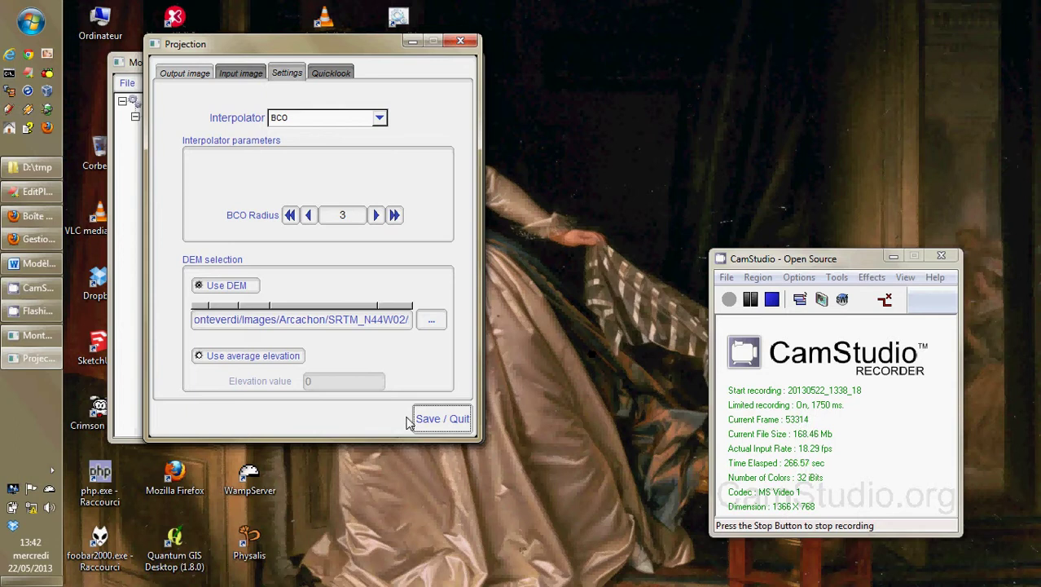
left_click(430, 424)
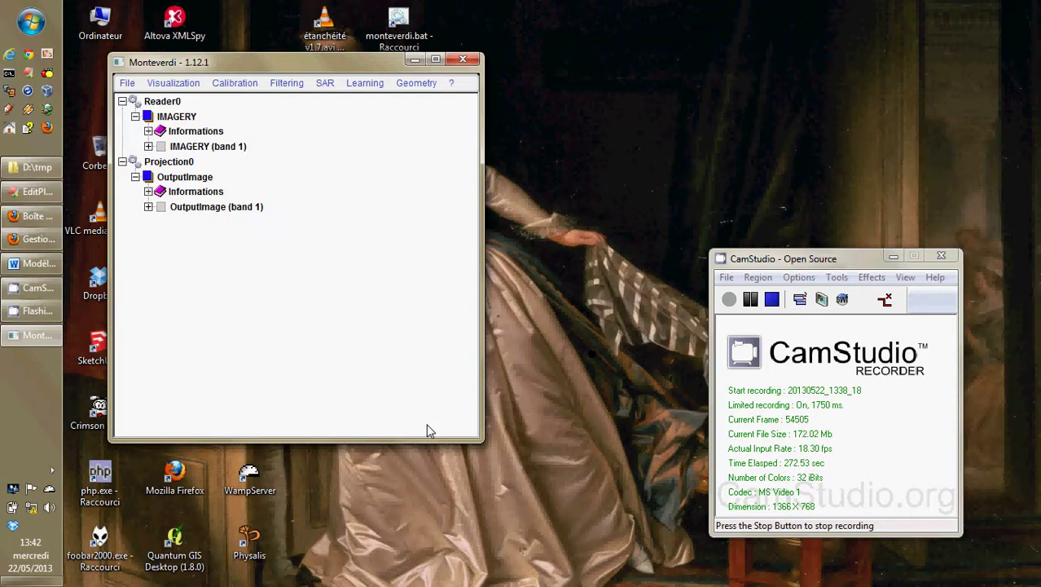
Start exporting the OutputImage dataset of Projection0 with int (32 bits) as the output data type.
left_click(171, 177)
right_click(171, 178)
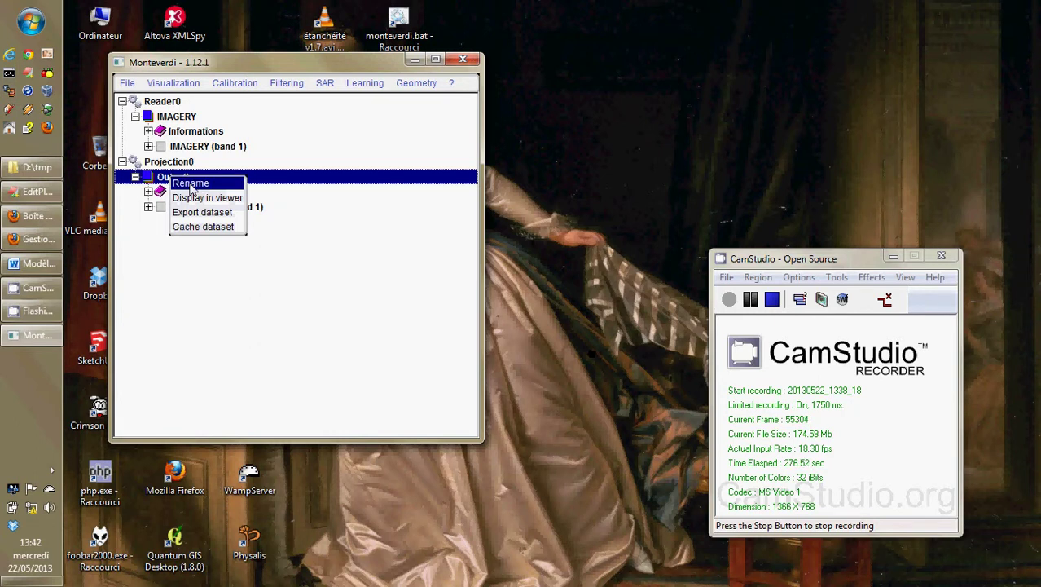
left_click(199, 213)
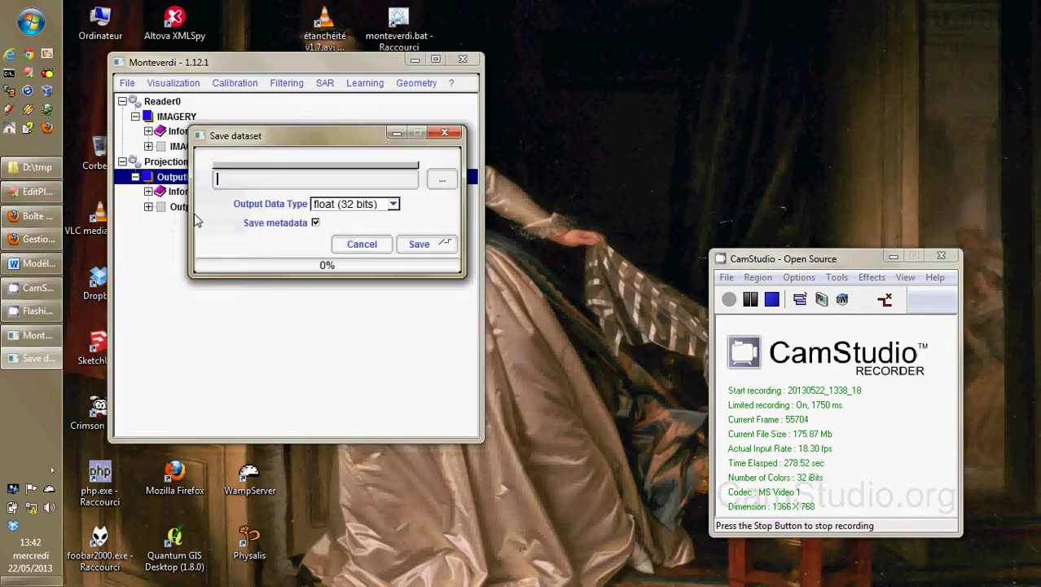
left_click(393, 203)
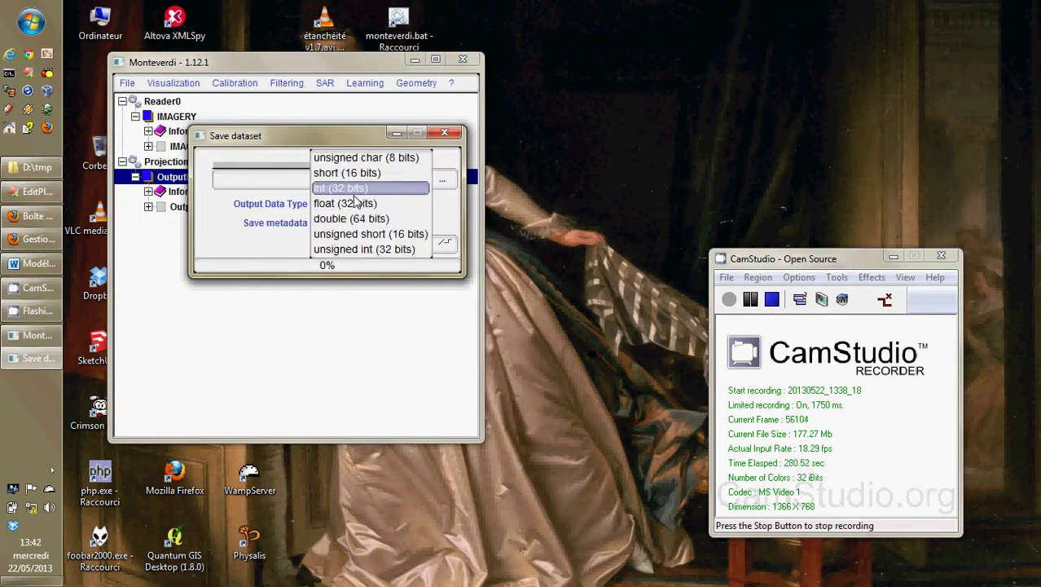
left_click(355, 190)
Set the export file to reprojection.tif in the Arcachon work folder.
left_click(441, 180)
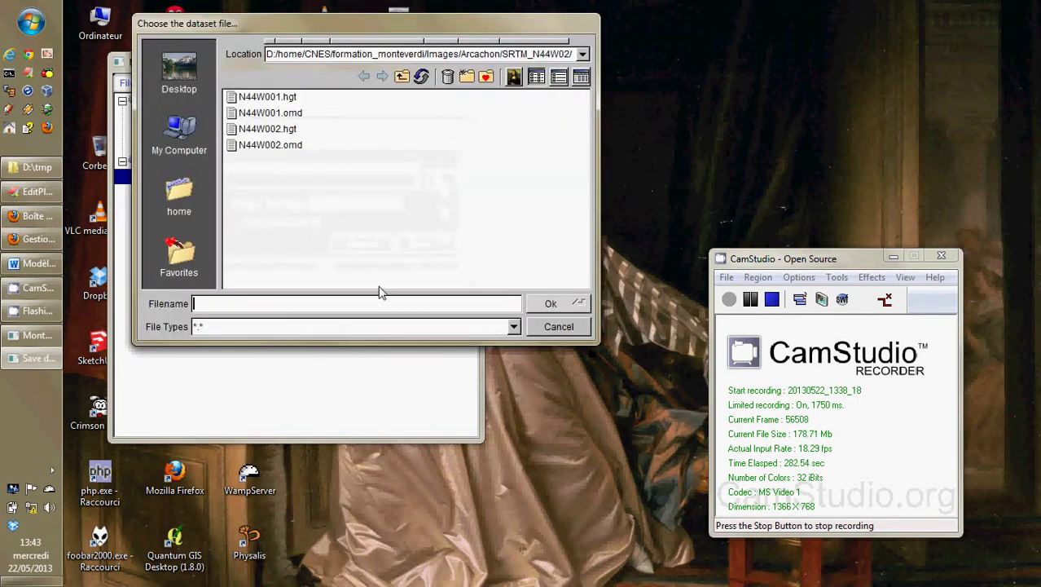
left_click(401, 75)
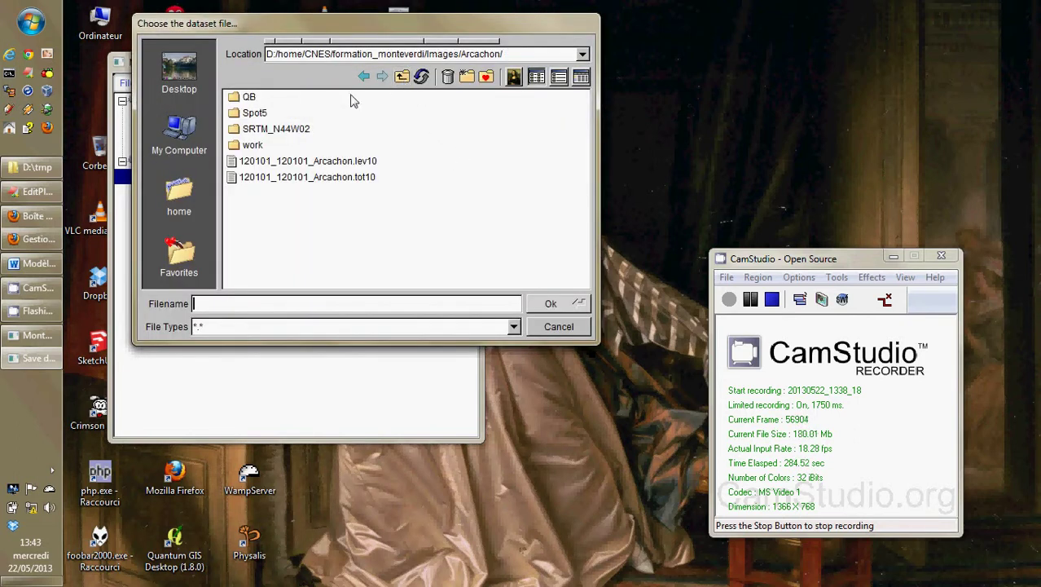
double_click(244, 115)
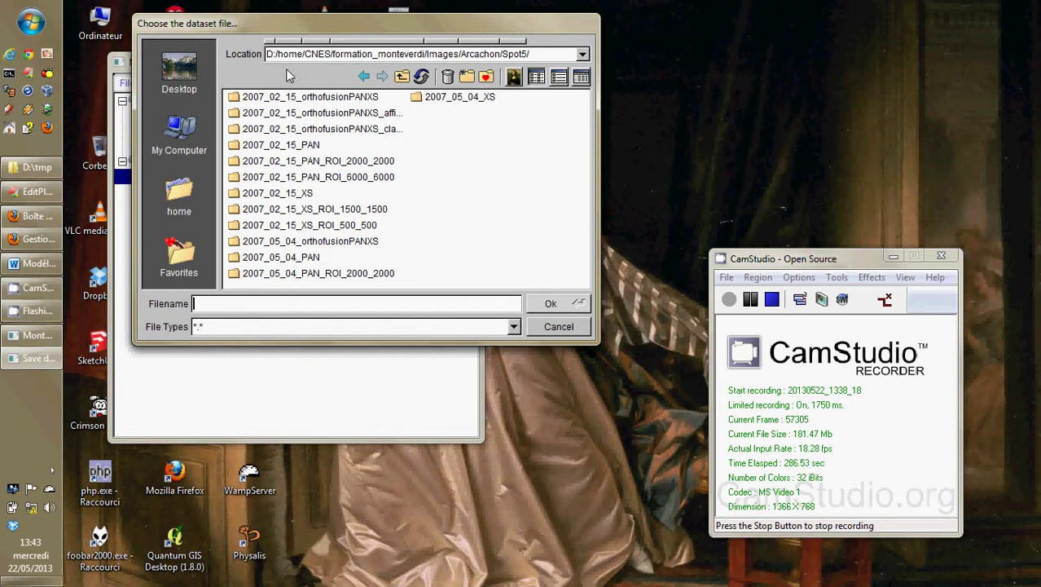
left_click(401, 75)
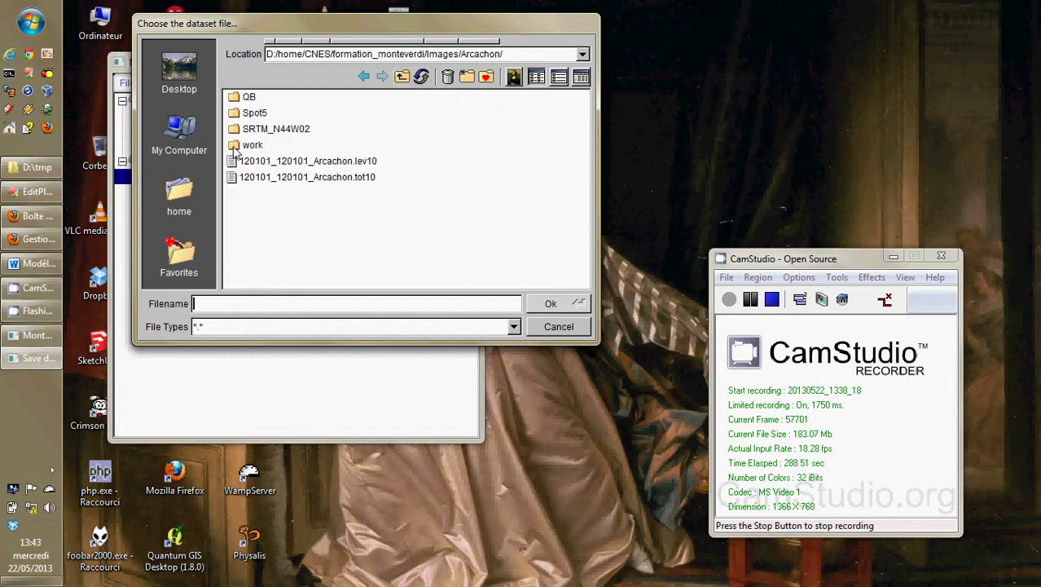
double_click(245, 144)
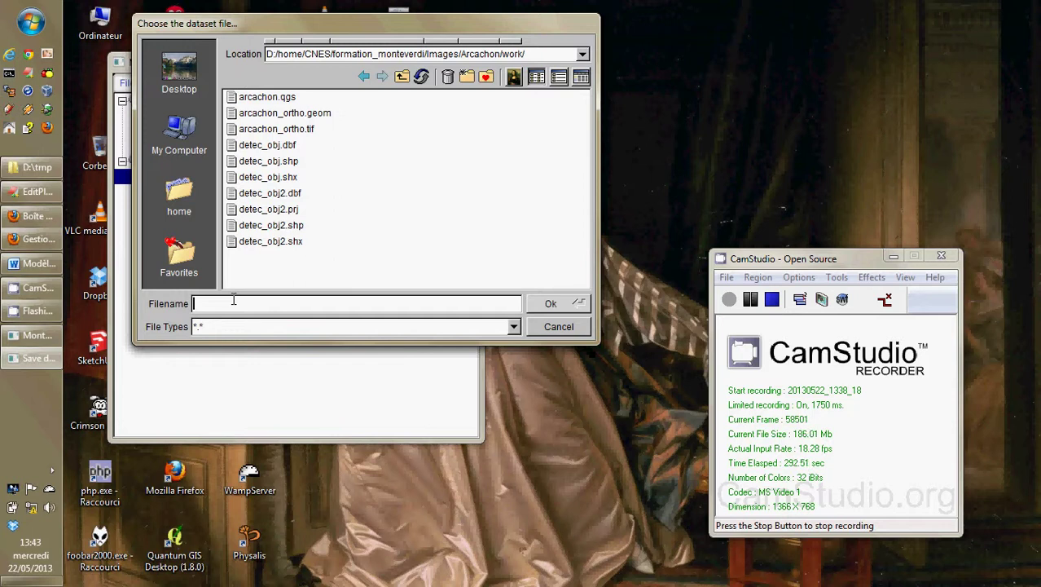
type("r")
type("reproje")
type("ctoo")
key("BackSpace")
key("BackSpace")
type("ion.ti")
left_click(581, 306)
Change the export's output data type to short (16 bits) and save the dataset.
left_click_drag(334, 138, 363, 71)
left_click(362, 138)
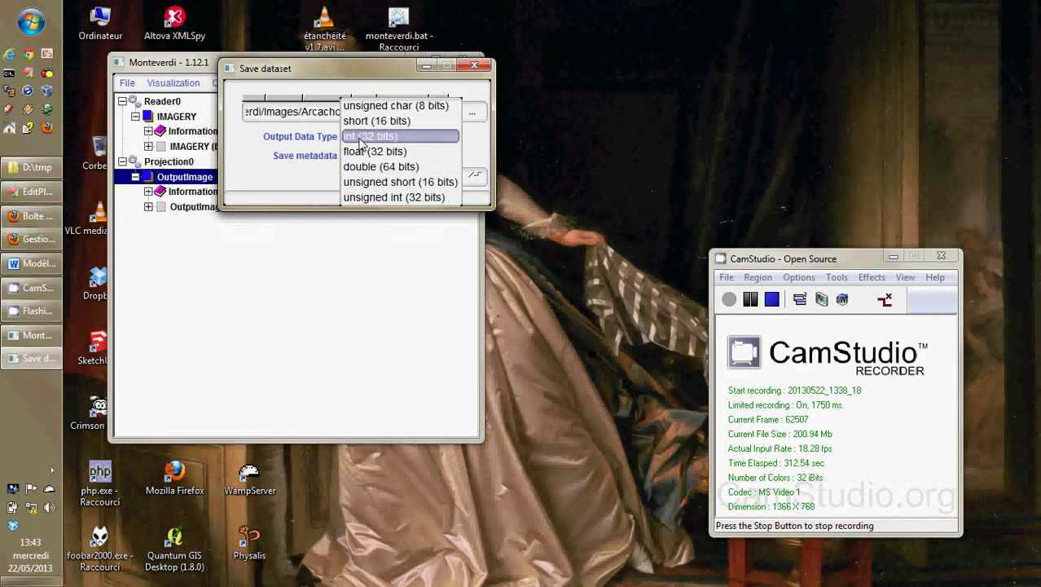
left_click(366, 122)
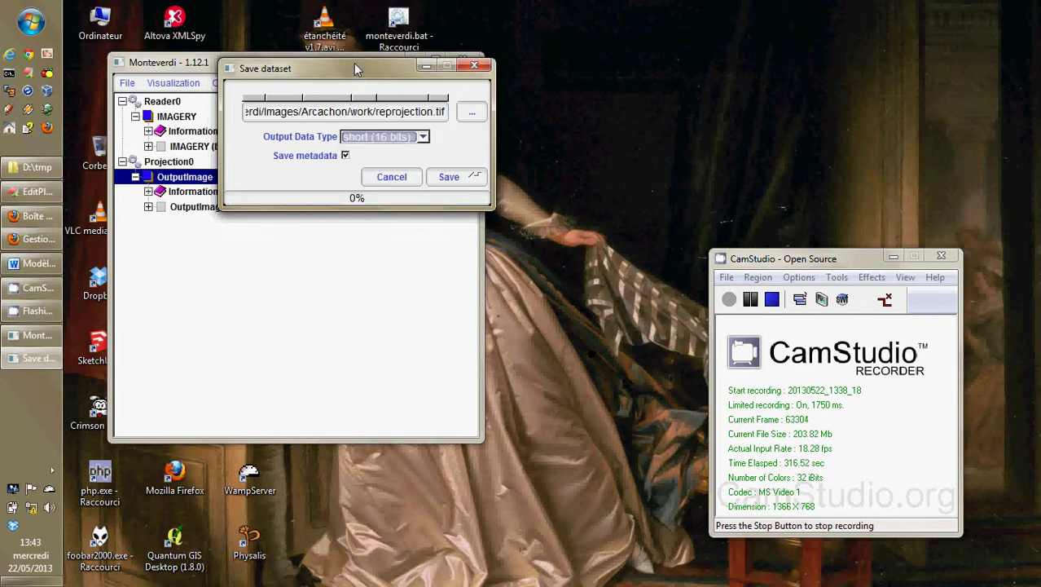
left_click_drag(361, 72, 355, 62)
left_click(442, 154)
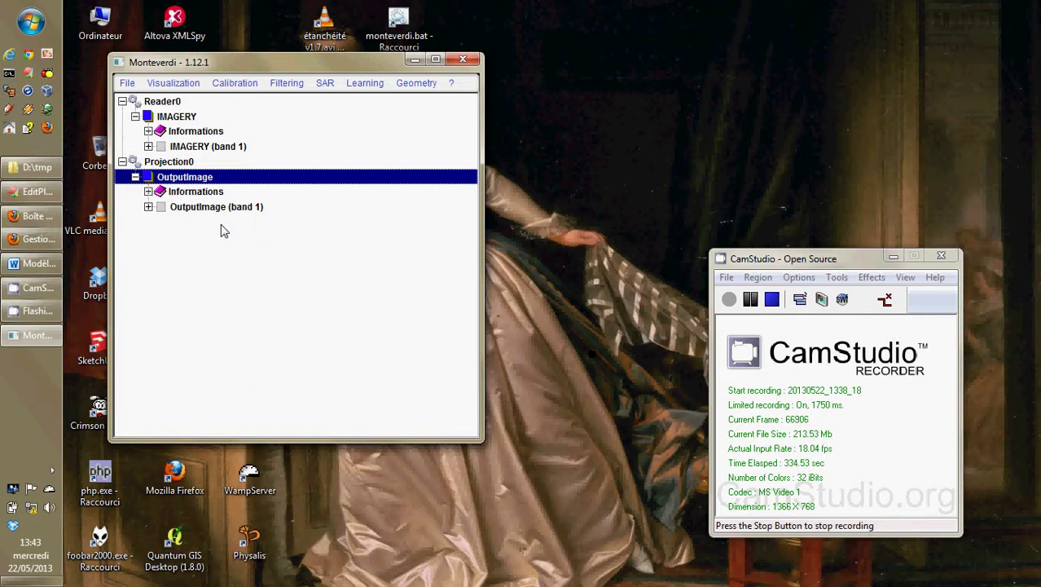
Open IMAGERY.TIF from the Spot5 folder 2007_02_15_XS_ROI_500_500 as a real image dataset.
left_click(134, 83)
left_click(139, 101)
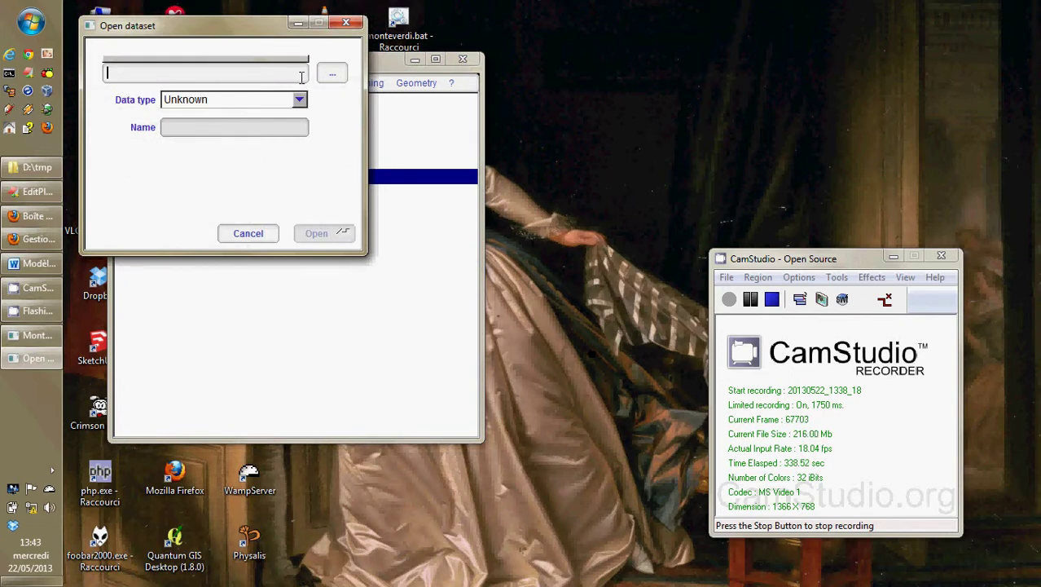
left_click_drag(265, 26, 412, 27)
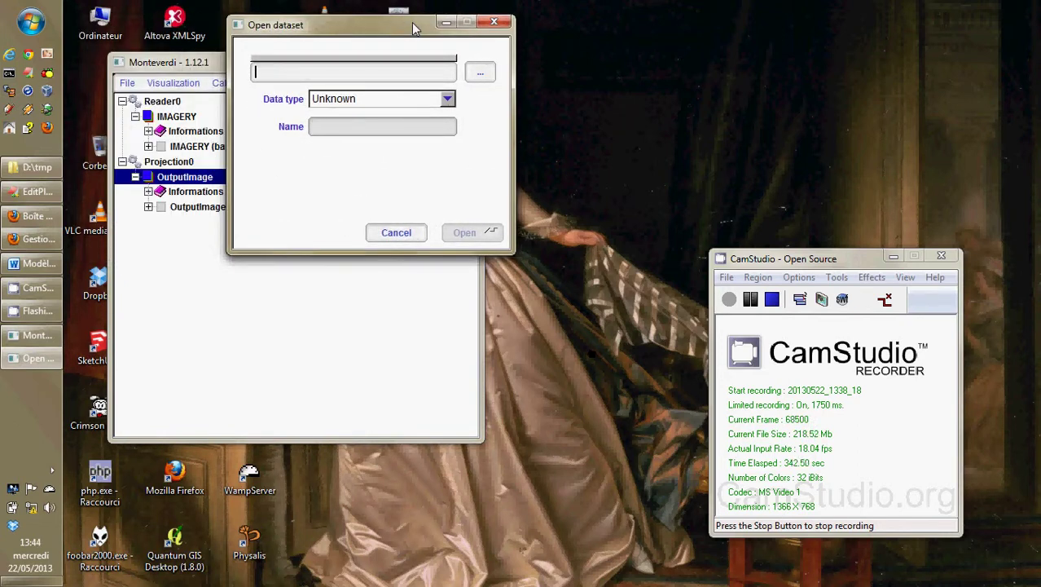
left_click(480, 73)
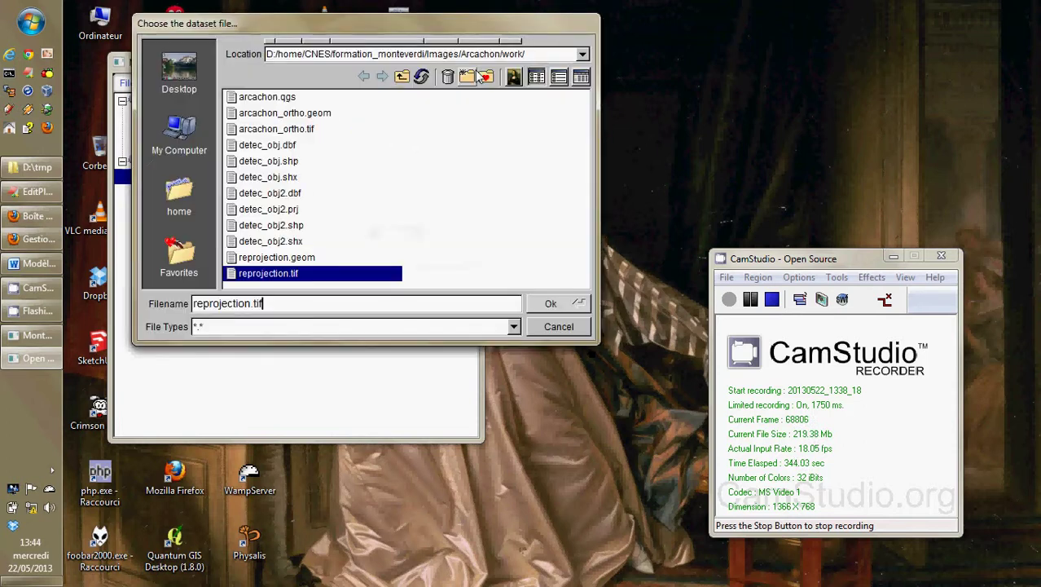
left_click(401, 77)
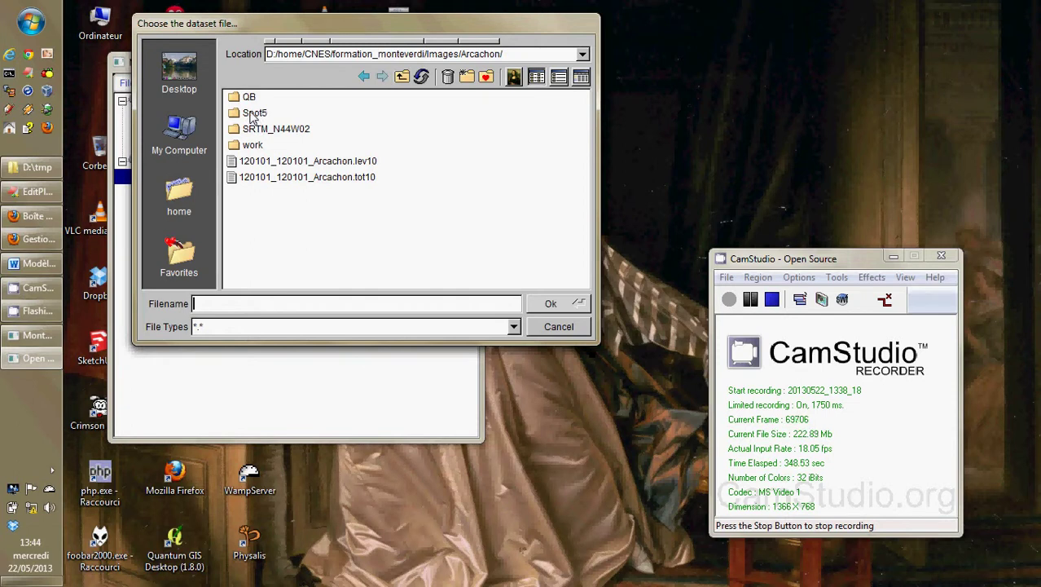
double_click(252, 116)
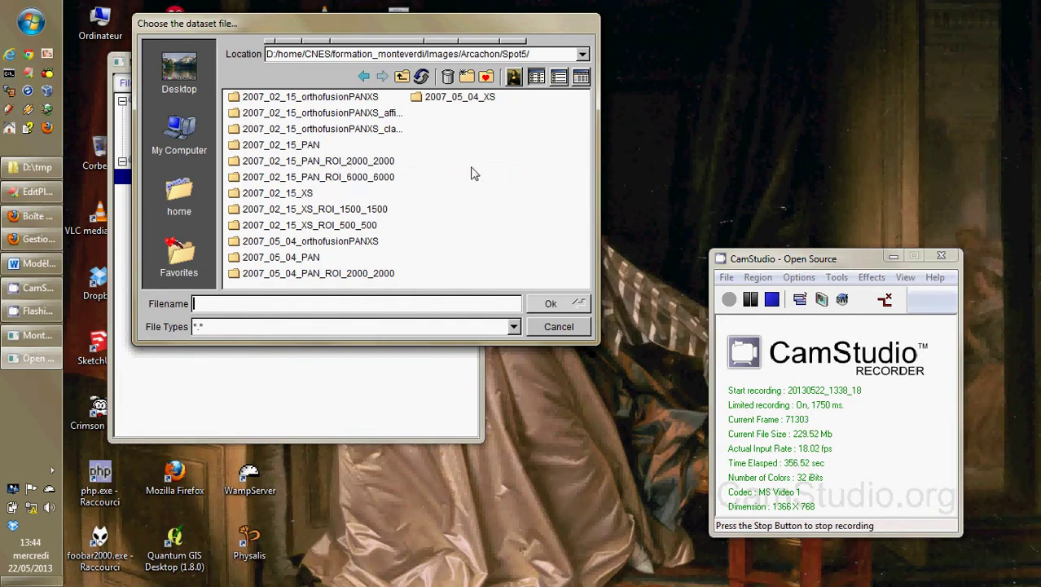
left_click(316, 227)
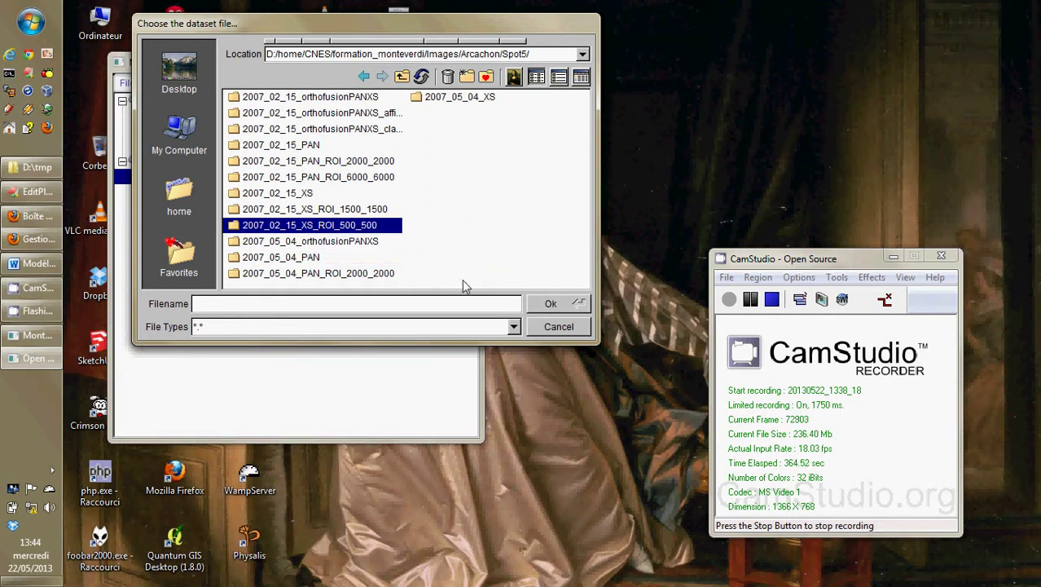
double_click(263, 225)
left_click(273, 113)
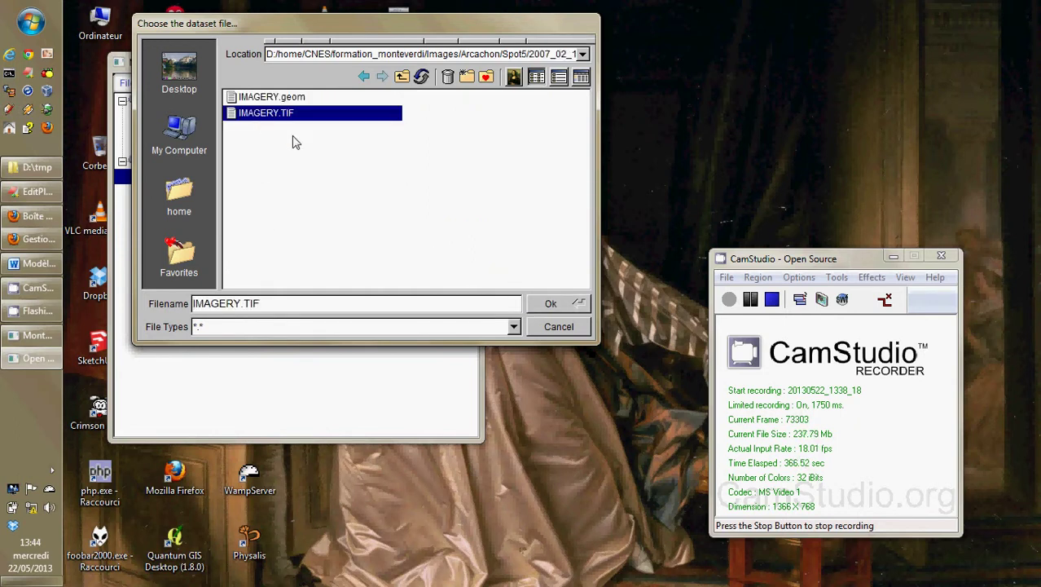
left_click(535, 304)
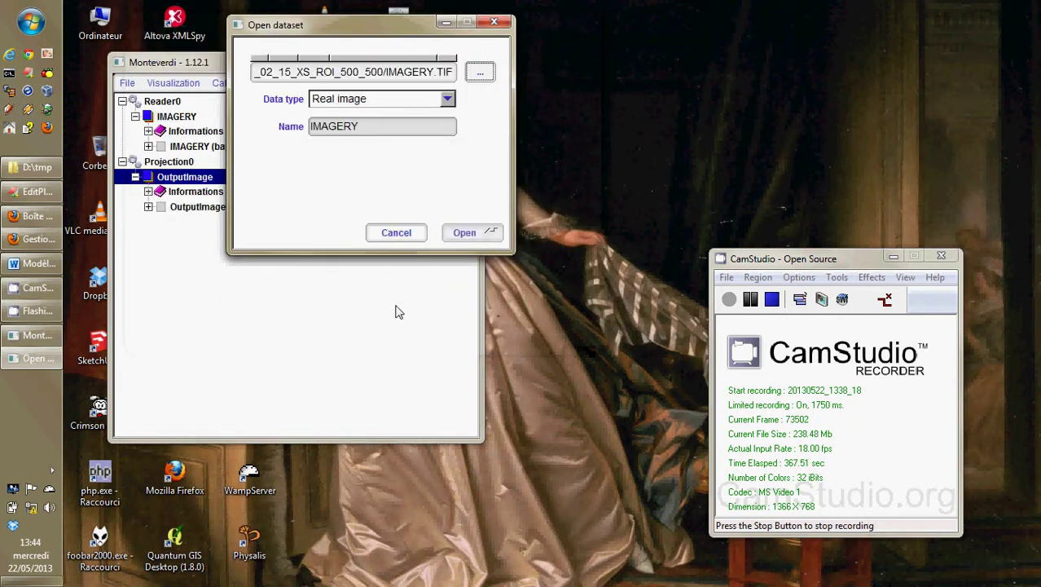
left_click(464, 233)
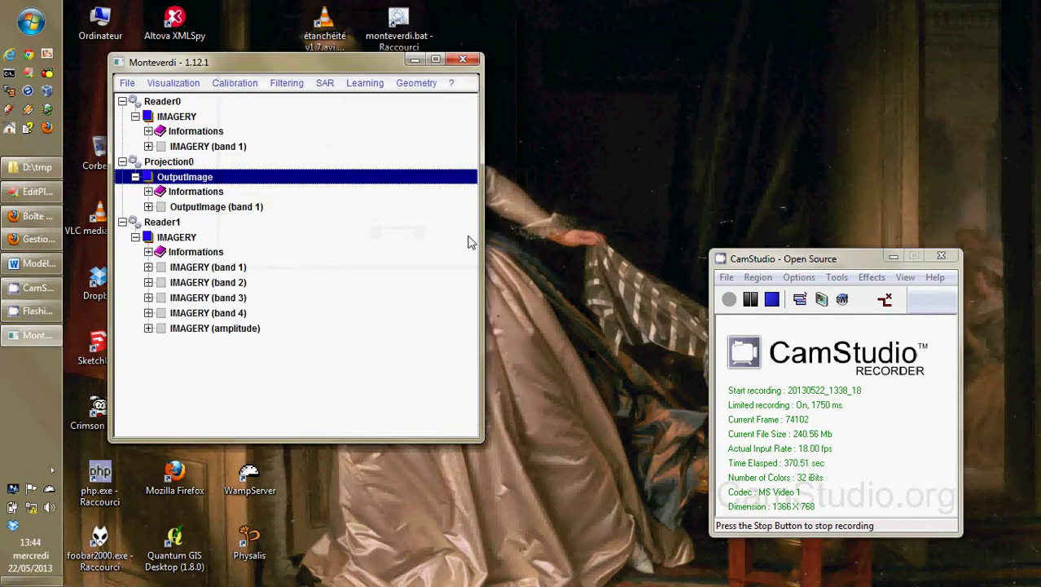
Set up a superimposition of two images, with Reader1's IMAGERY as the image to reproject and Projection0's OutputImage as the reference.
left_click(416, 85)
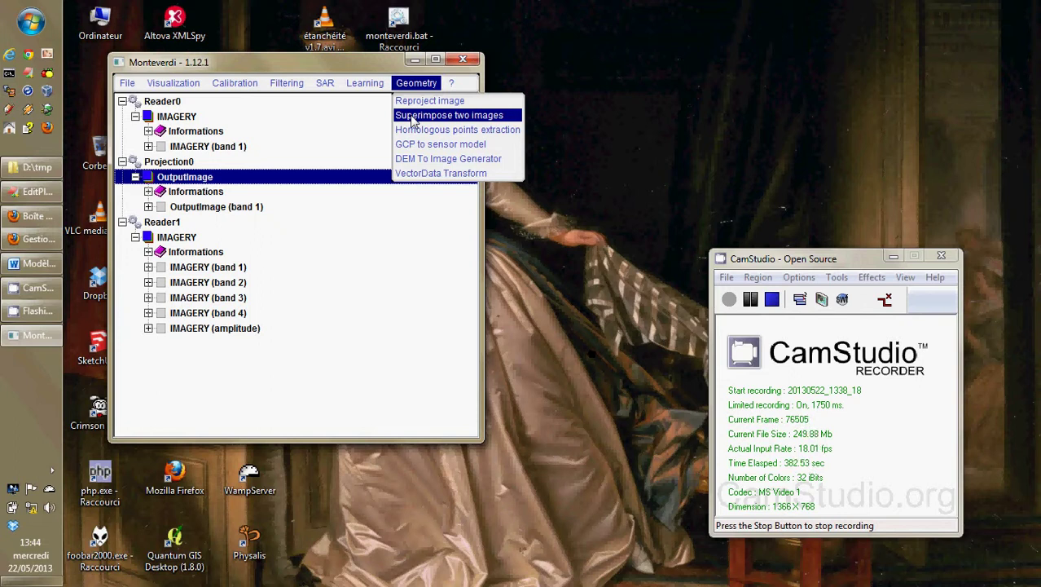
left_click(410, 116)
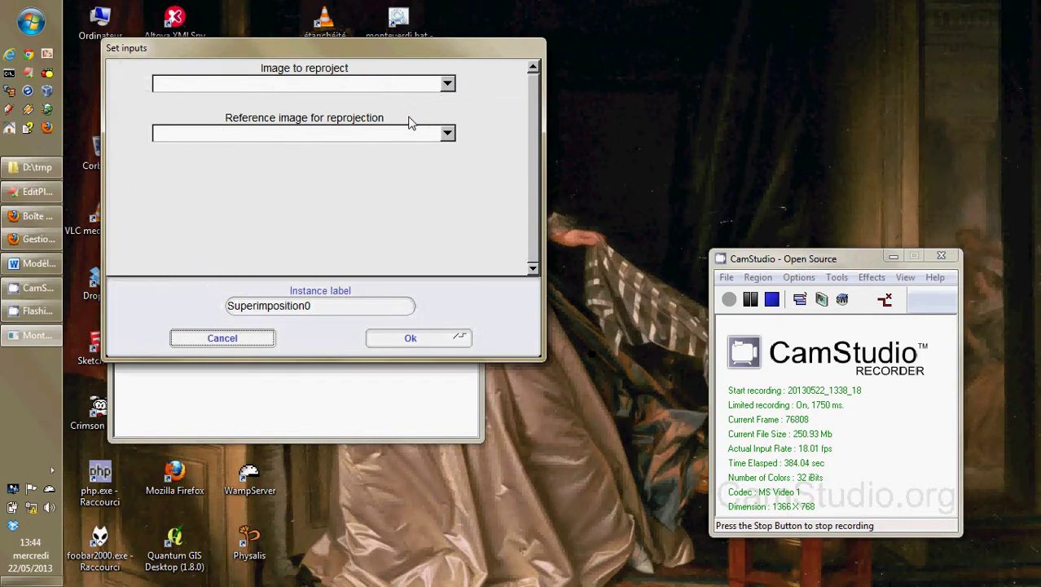
left_click(302, 85)
mouse_move(274, 120)
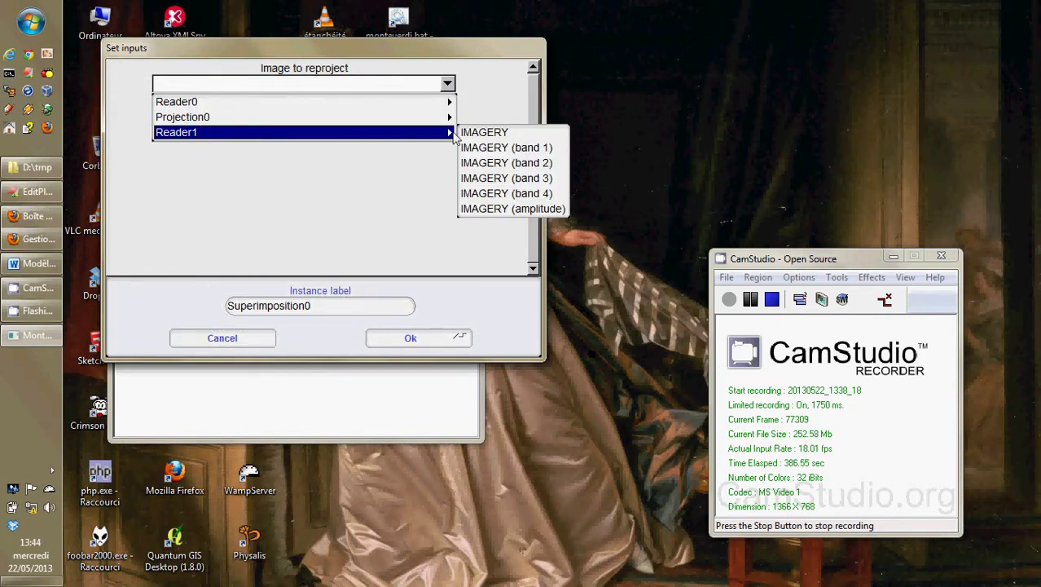
left_click(481, 140)
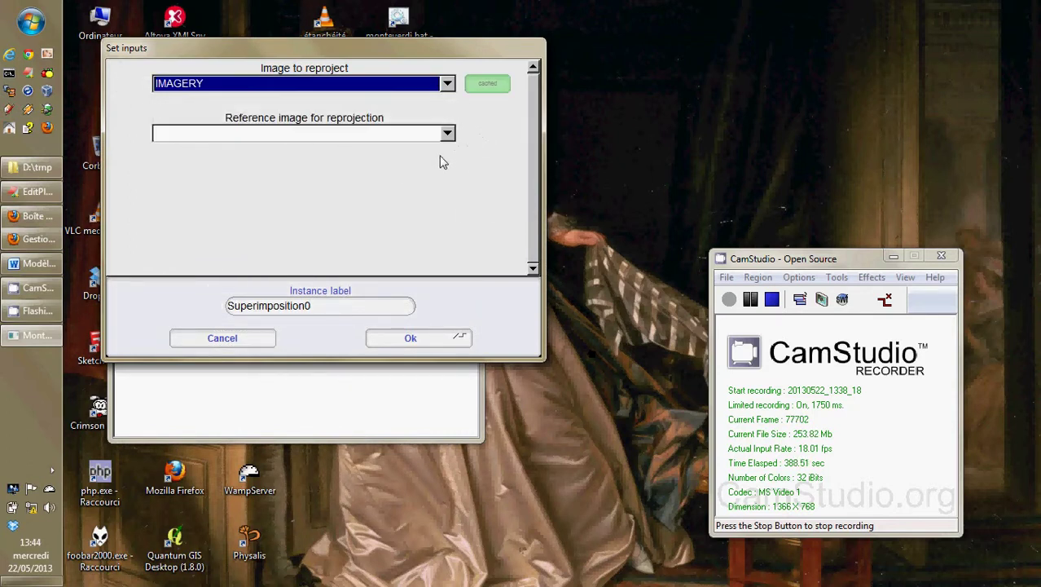
left_click(372, 133)
mouse_move(279, 153)
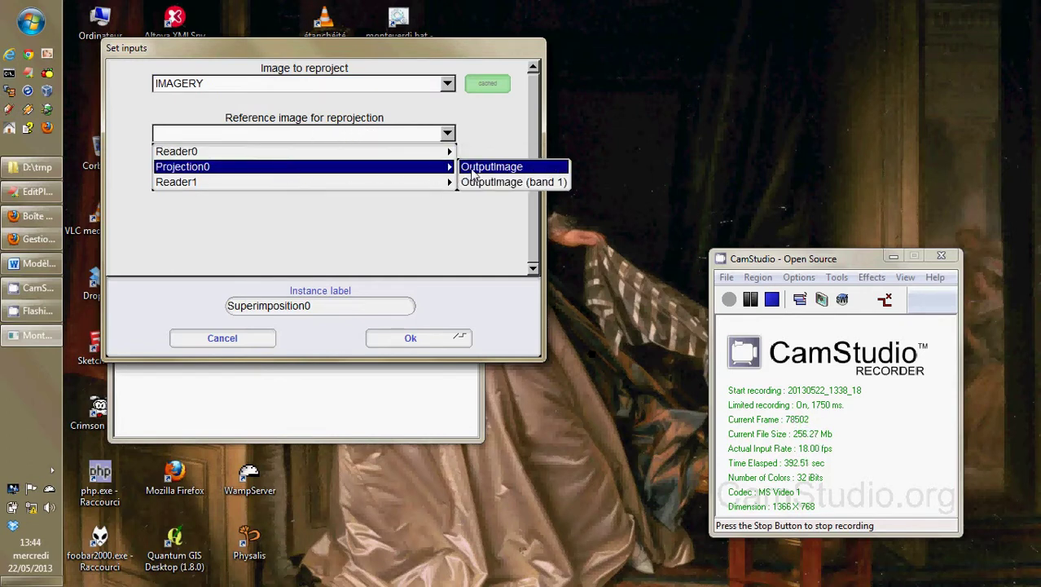
left_click(472, 170)
left_click_drag(352, 51, 366, 27)
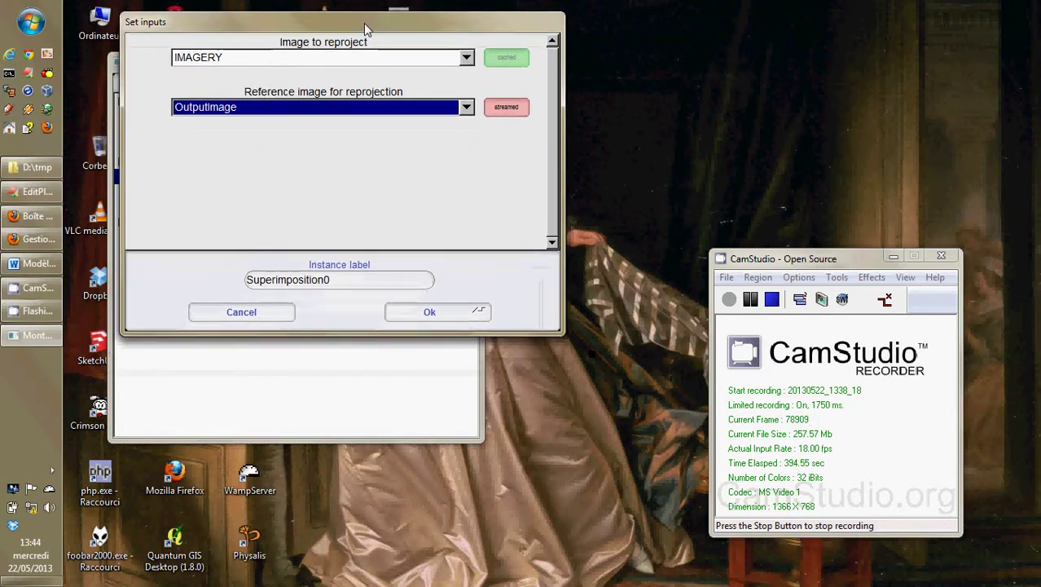
left_click(405, 312)
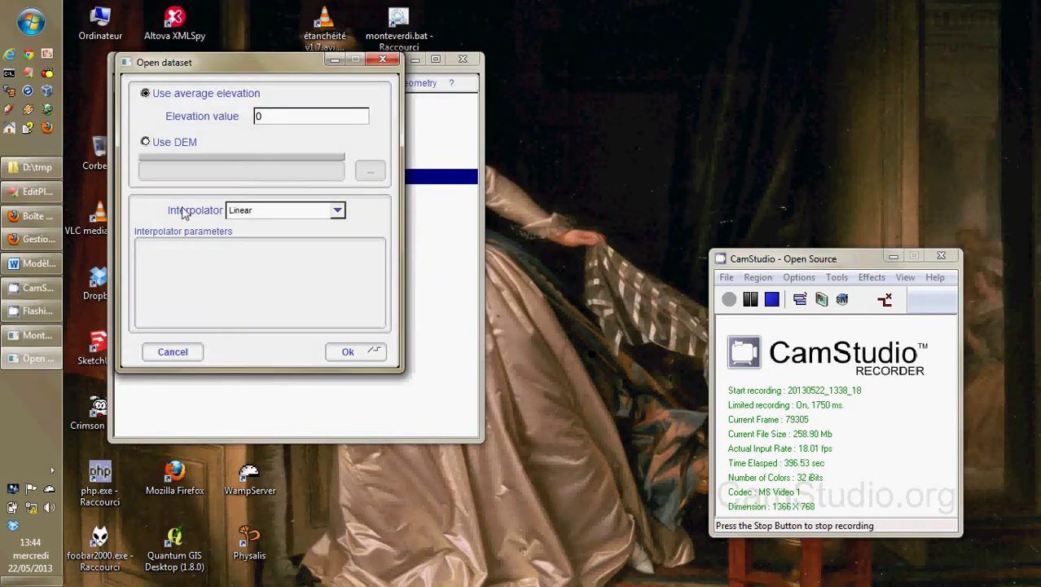
Use a DEM for the superimposition's elevation, taken from the Arcachon folder SRTM_N44W02.
left_click(146, 141)
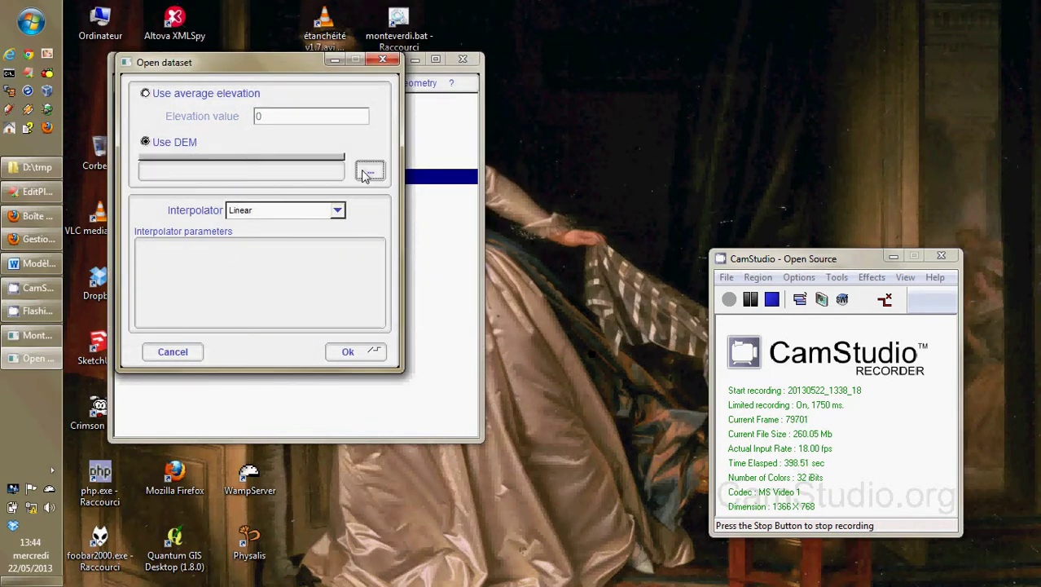
left_click(368, 172)
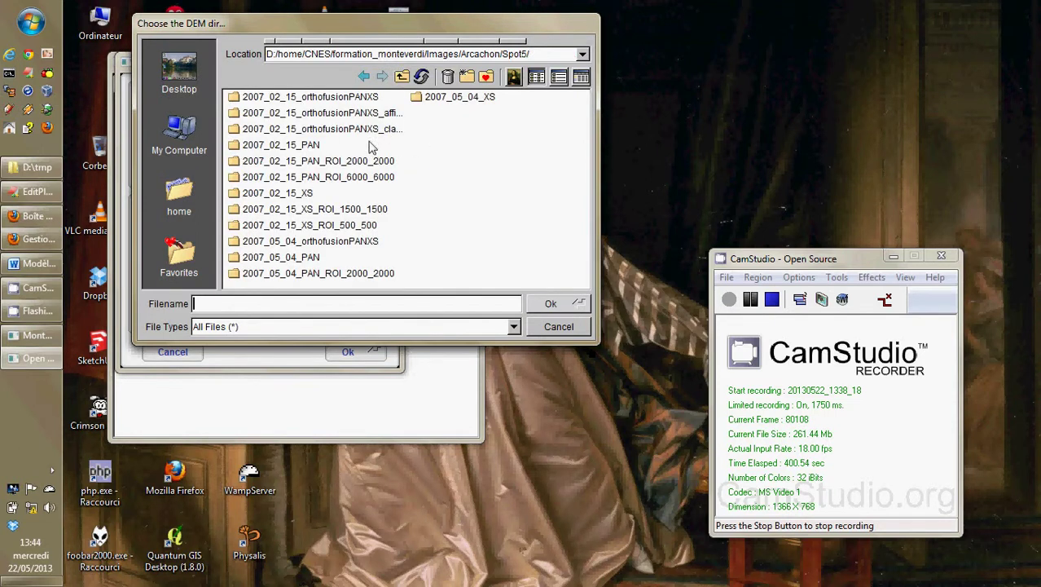
left_click(402, 76)
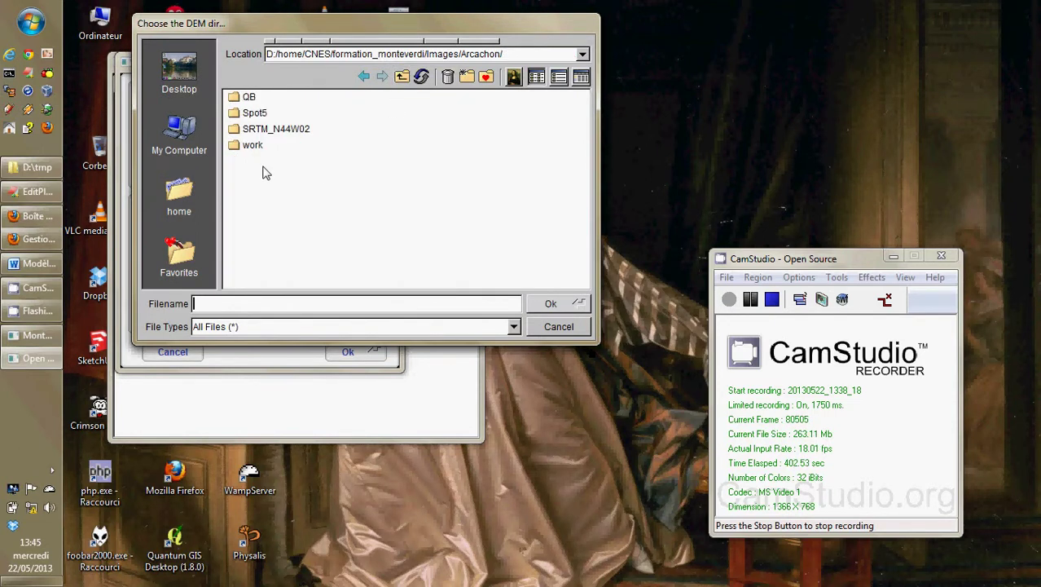
left_click(257, 130)
left_click(573, 306)
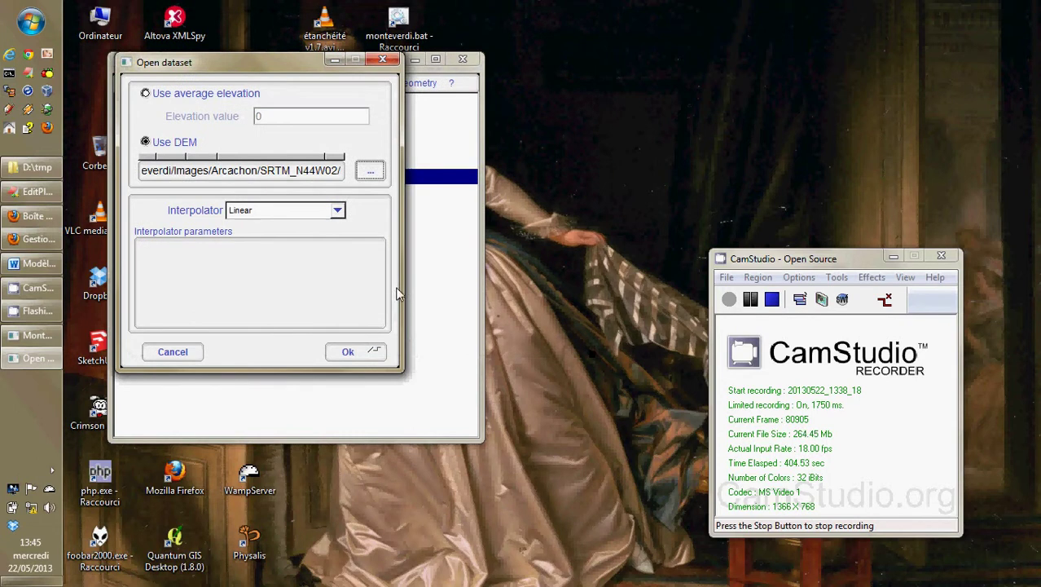
Set the interpolator to BCO with a radius of 3 and run the superimposition.
left_click(262, 211)
left_click(249, 236)
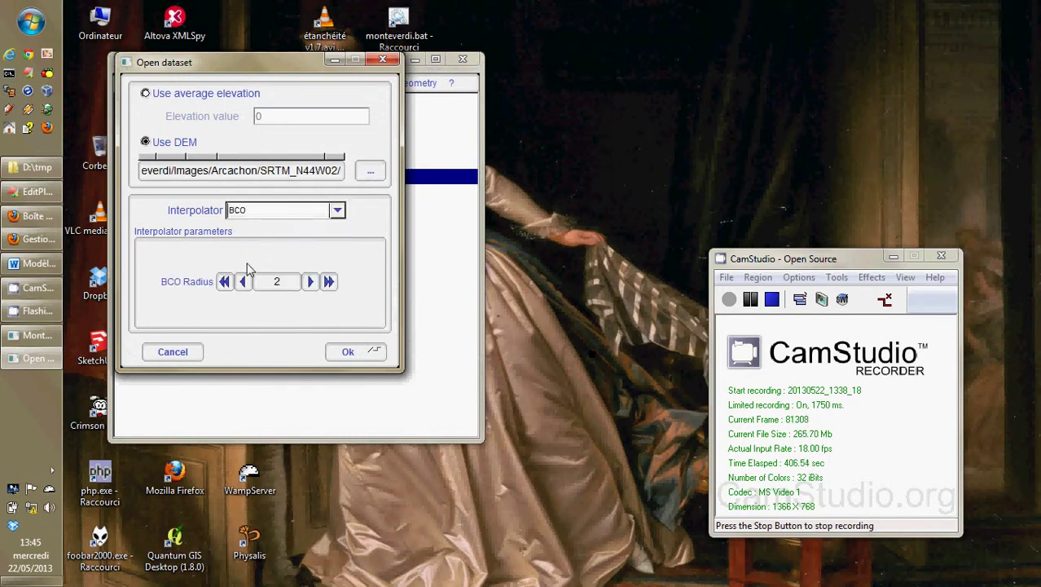
left_click(310, 281)
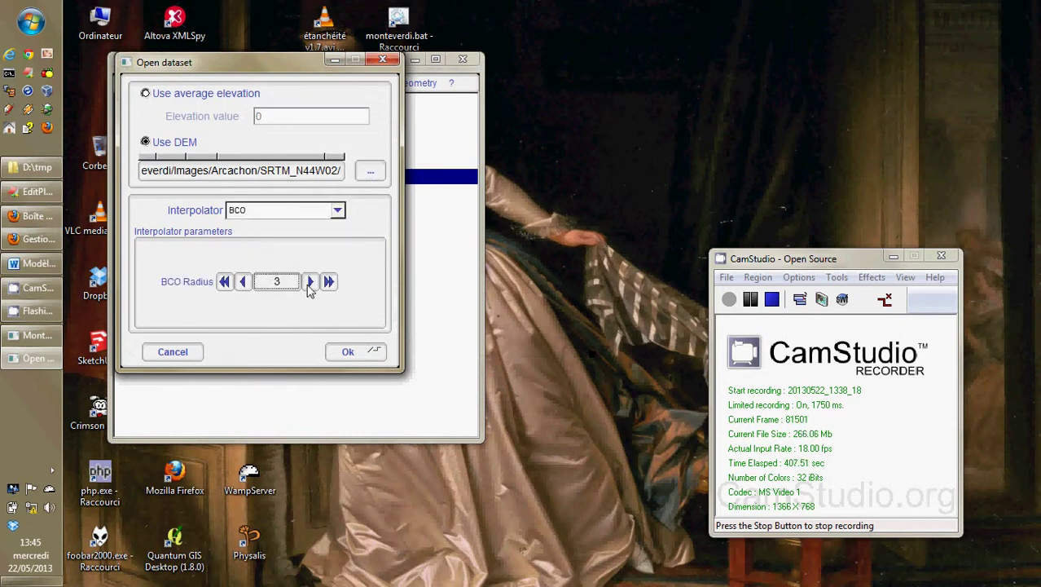
left_click(345, 352)
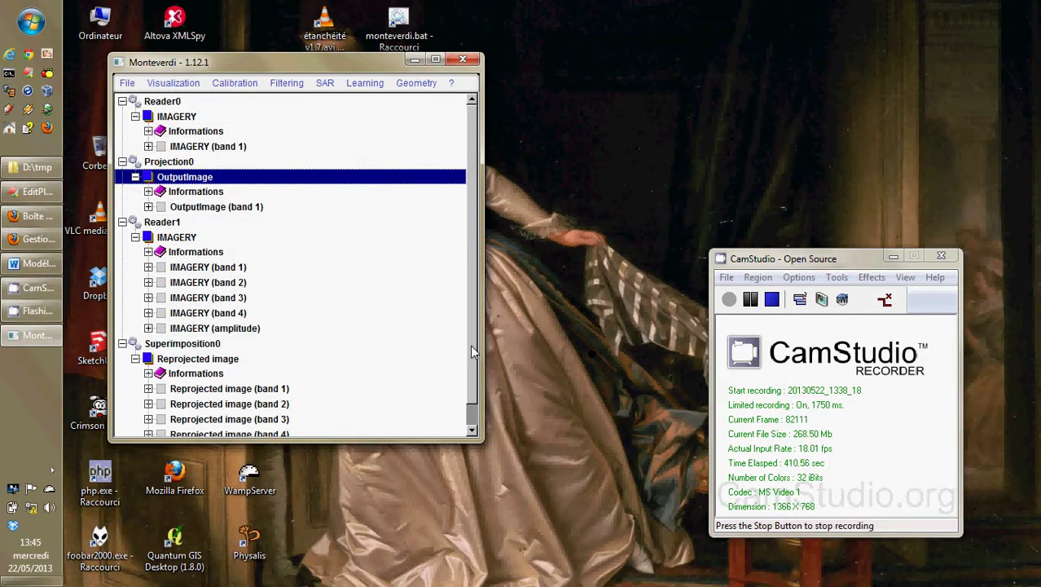
Display Superimposition0's Reprojected image in a viewer, examine it, and close its viewer windows.
scroll(467, 349, "down", 1)
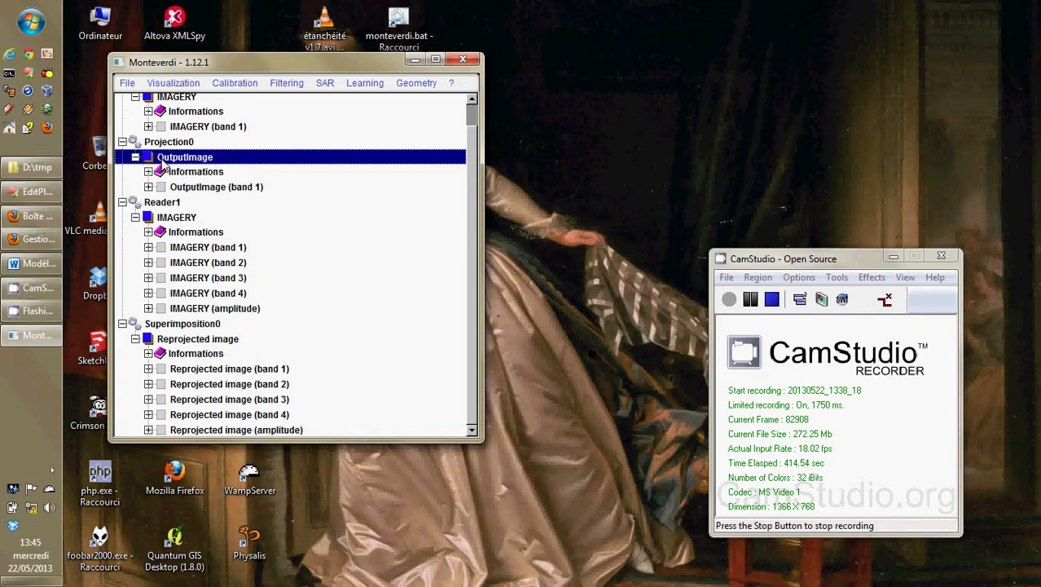
left_click(204, 341)
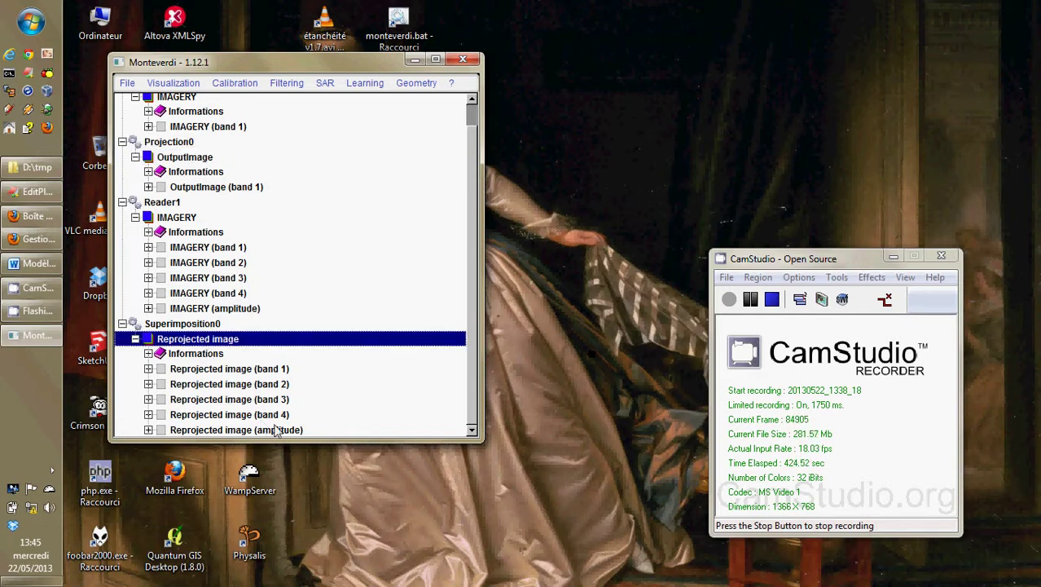
right_click(187, 341)
left_click(208, 359)
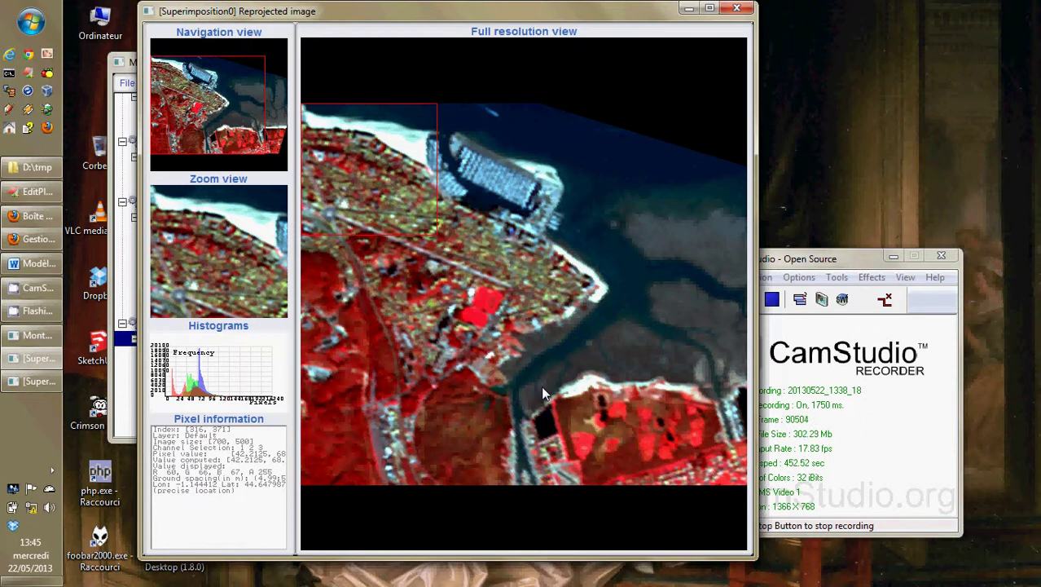
left_click(737, 7)
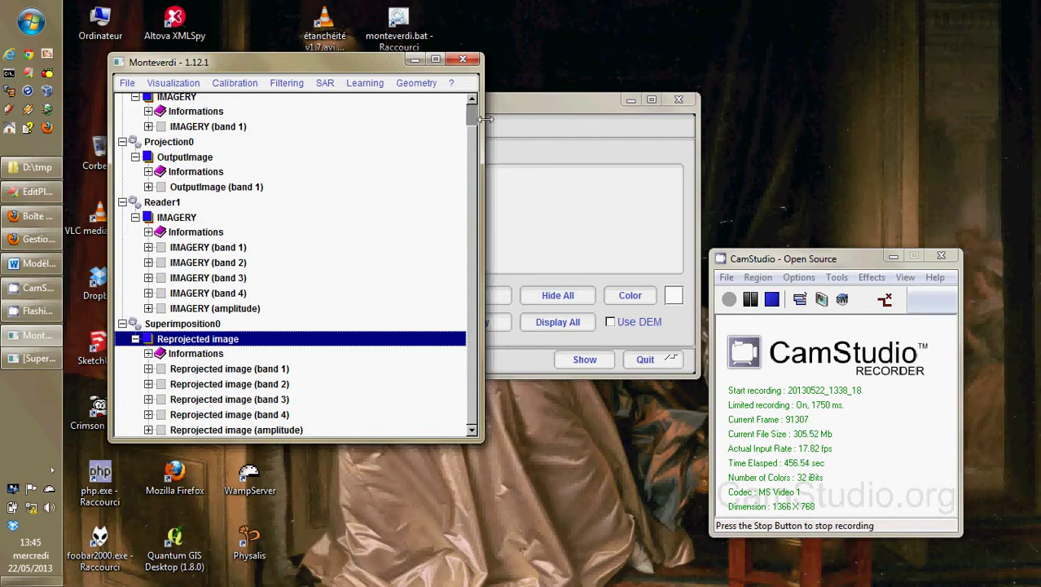
left_click(569, 186)
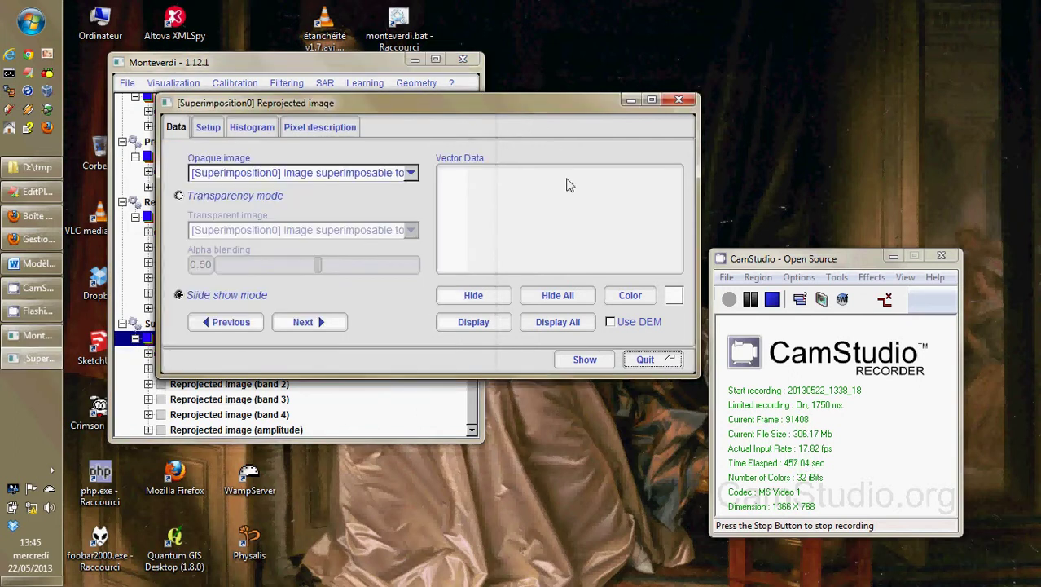
left_click(678, 100)
Start a new viewer and add Projection0's OutputImage to its list of images to display.
left_click(169, 83)
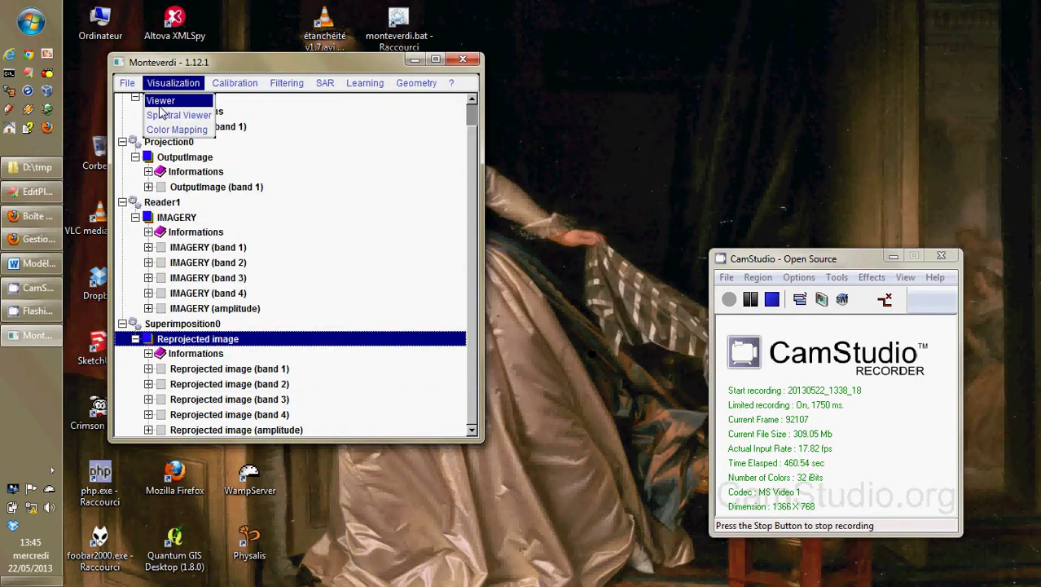
left_click(162, 106)
left_click_drag(277, 132, 303, 41)
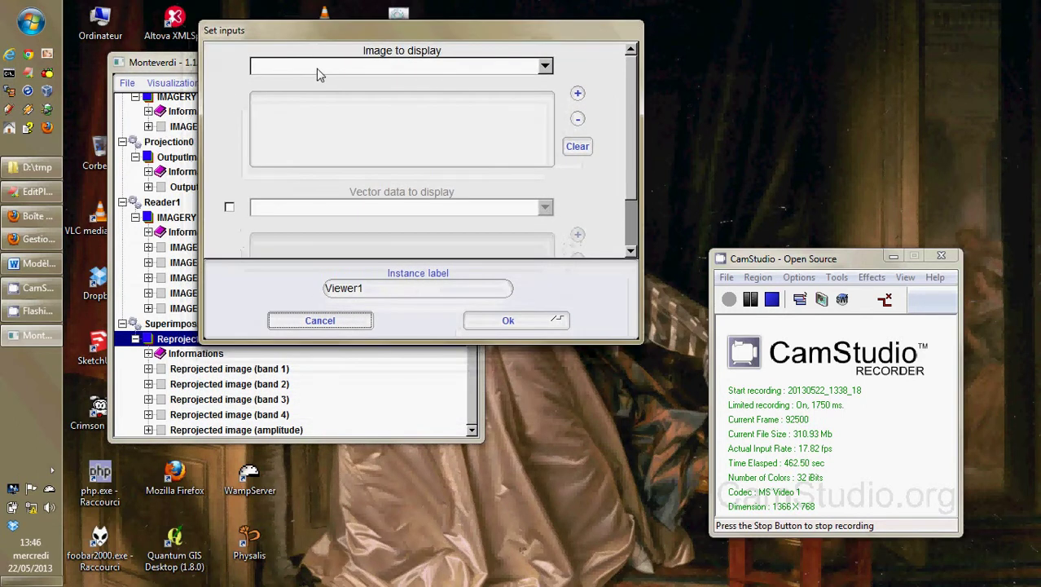
left_click(318, 69)
mouse_move(305, 85)
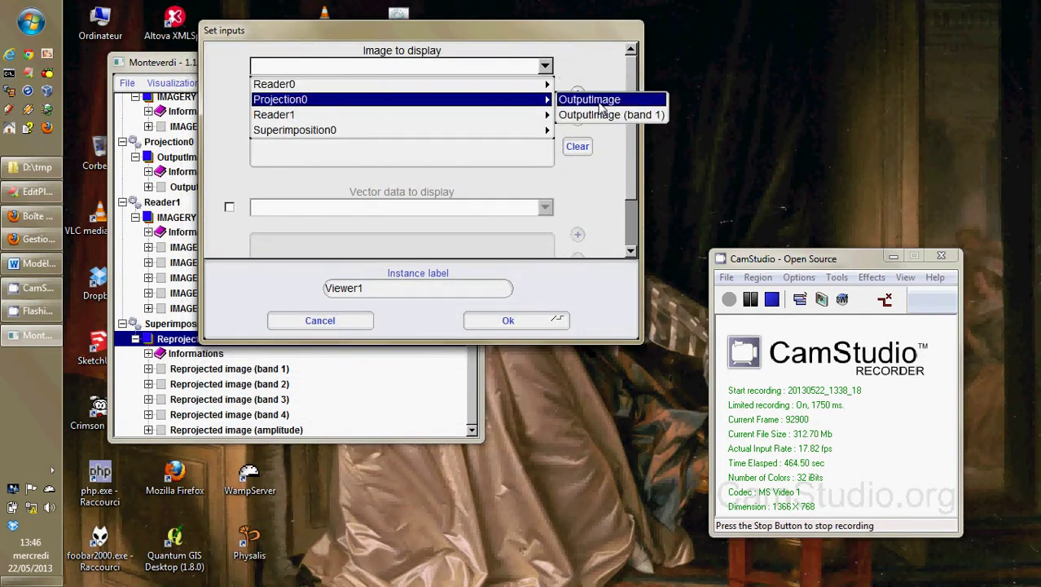
left_click(598, 101)
left_click(578, 93)
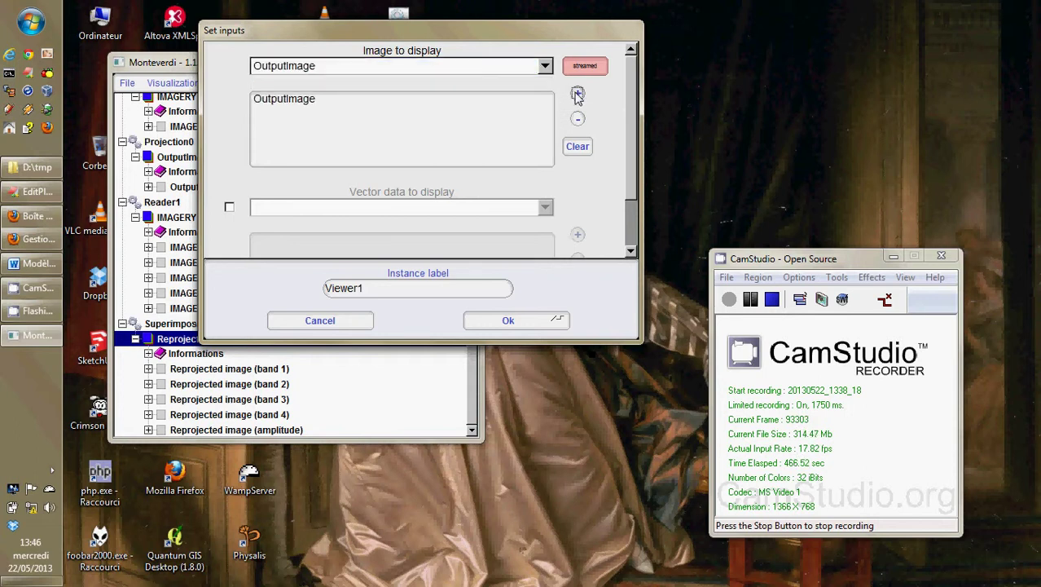
Add Superimposition0's Reprojected image to the images to display and launch the viewer.
left_click(343, 68)
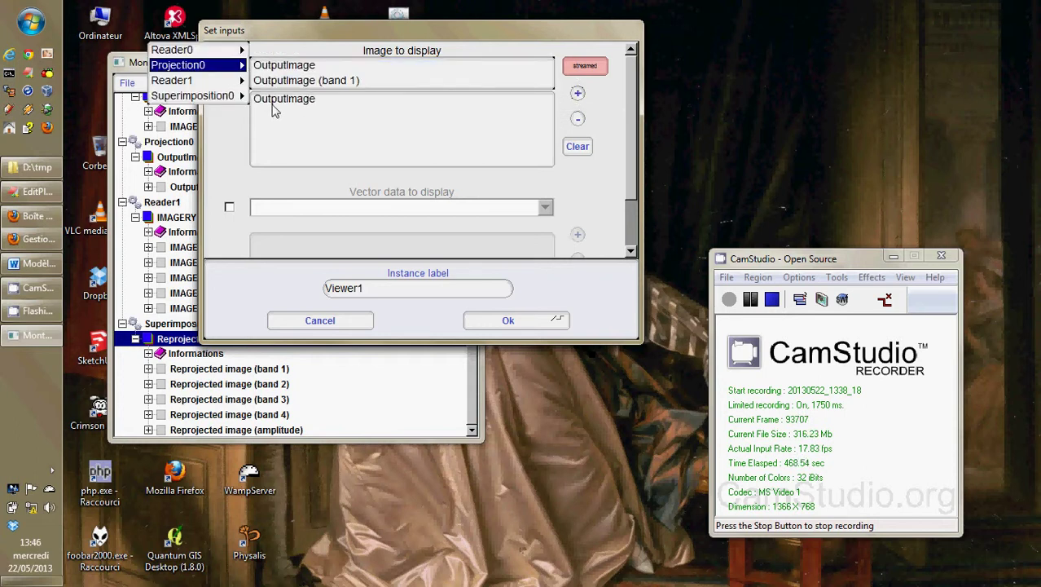
mouse_move(202, 99)
left_click(298, 95)
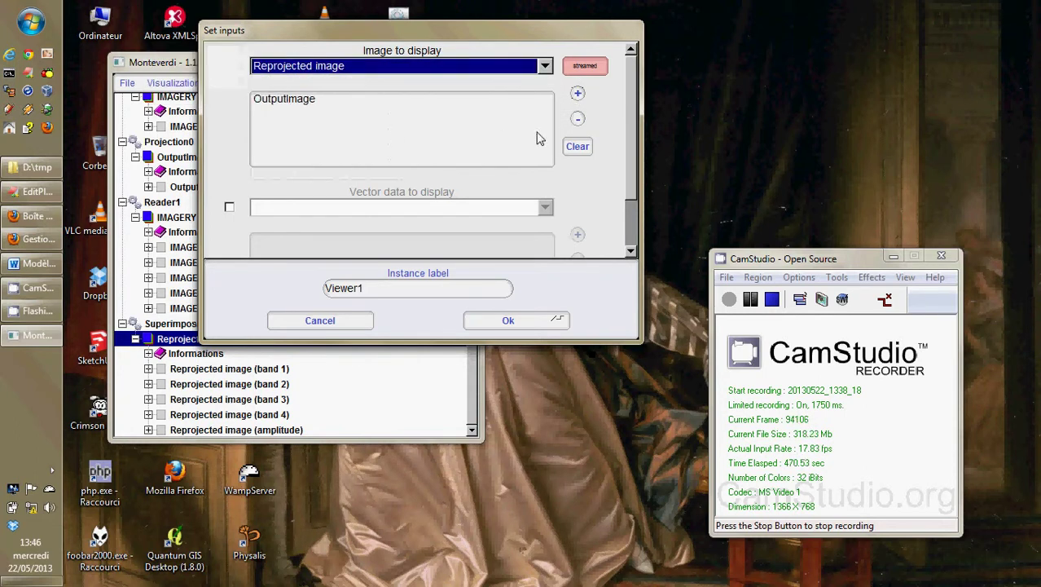
left_click(577, 95)
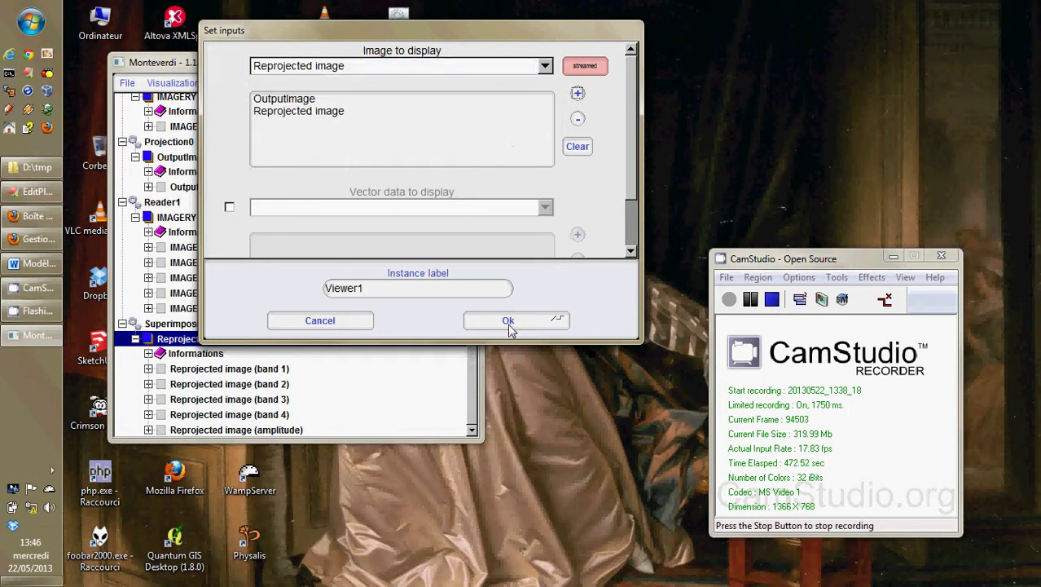
left_click(509, 324)
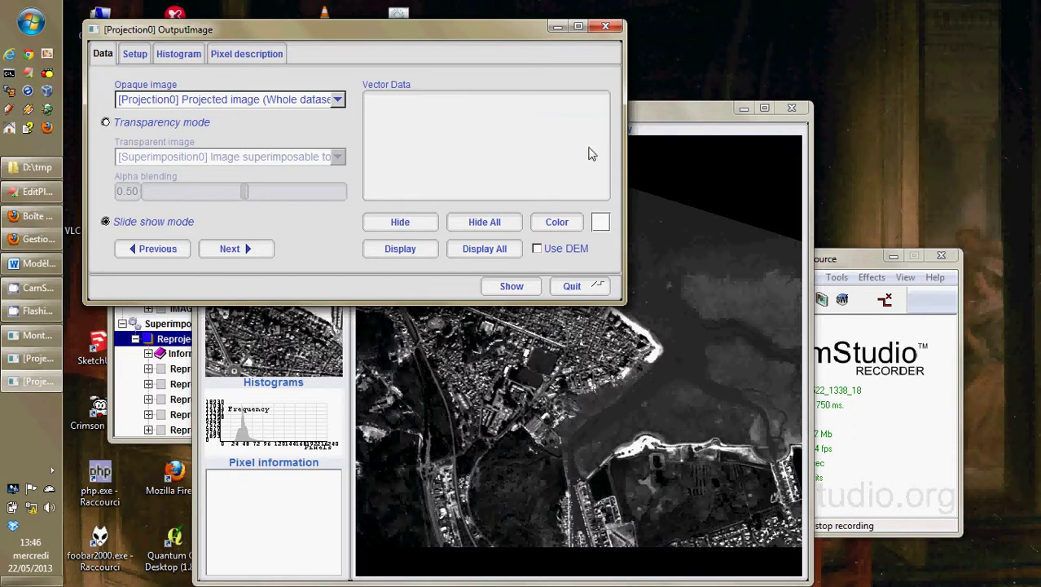
Compare the alignment of OutputImage and Reprojected image by alternating them in slide show mode, and close the viewer windows.
left_click(658, 110)
left_click_drag(657, 110, 851, 77)
left_click_drag(468, 38, 432, 29)
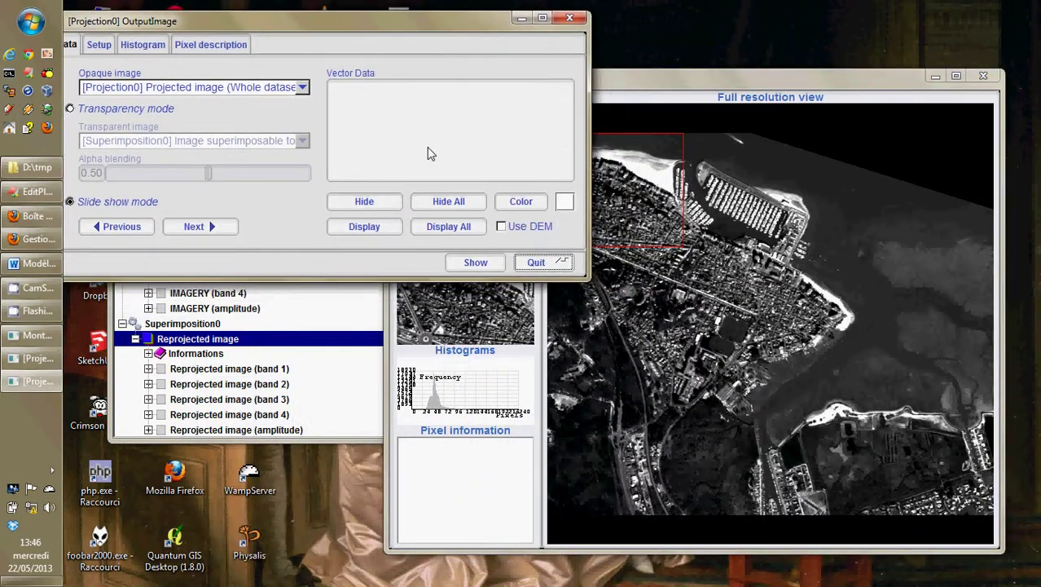
left_click(195, 227)
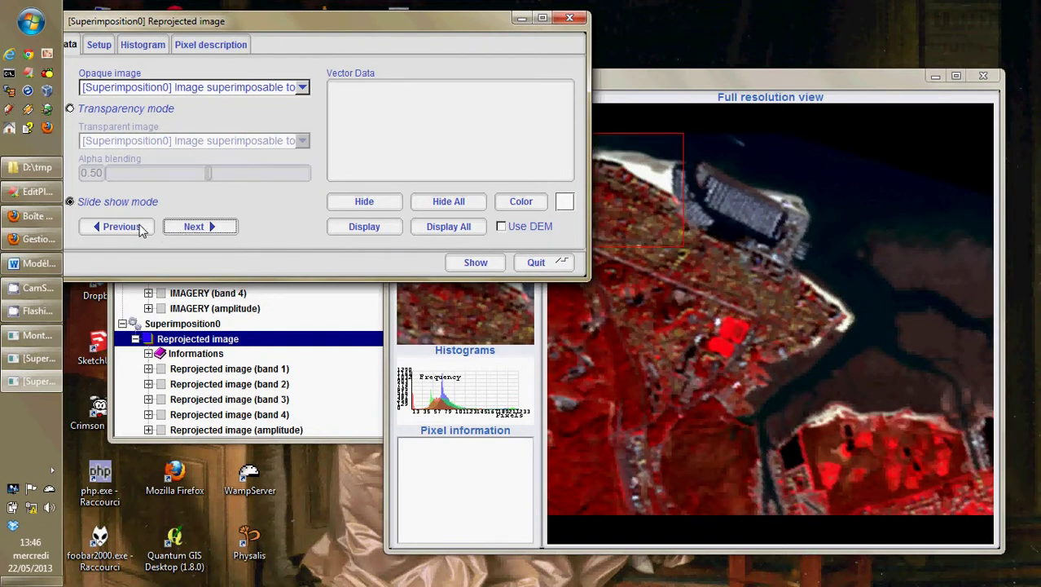
left_click(138, 227)
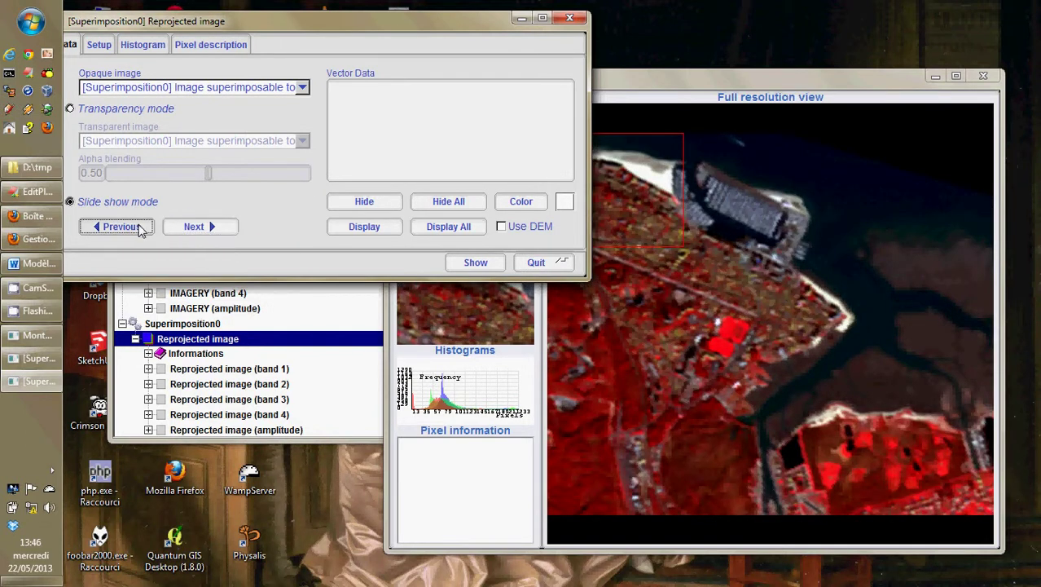
left_click(195, 228)
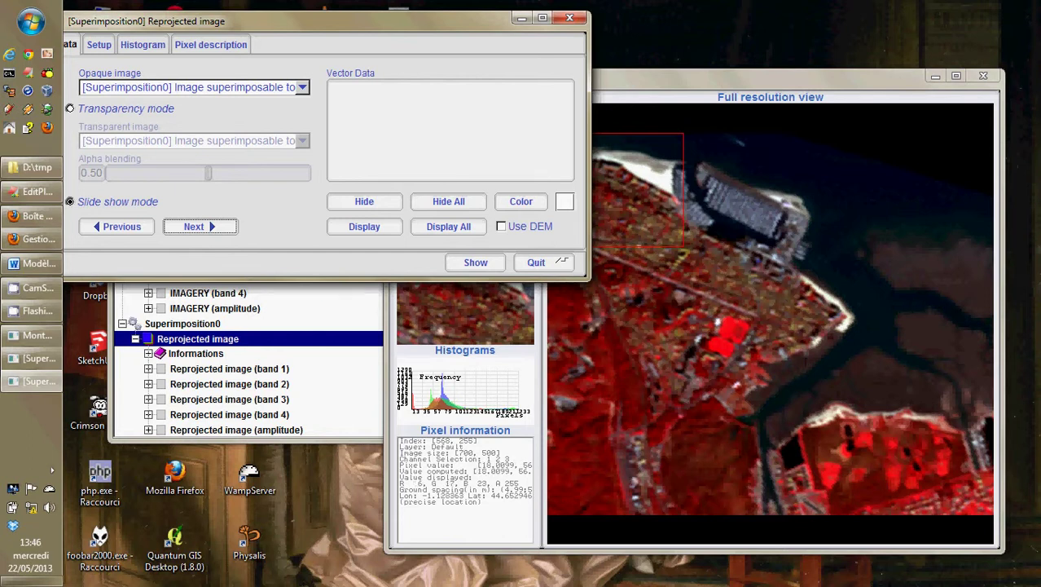
left_click(984, 77)
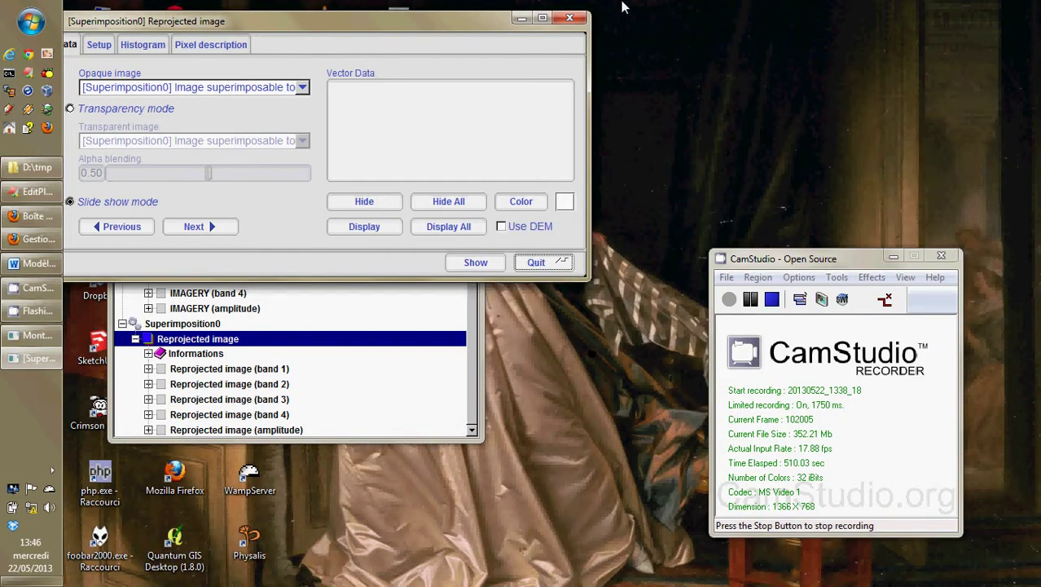
left_click(569, 17)
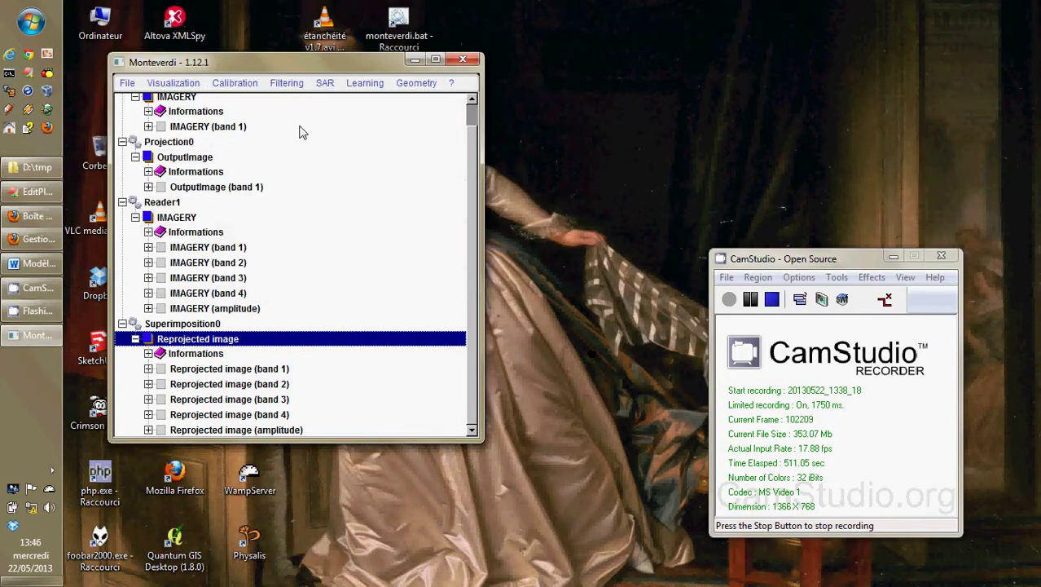
Set up a pansharpening with Projection0's OutputImage (band 1) as the panchromatic image.
left_click(275, 85)
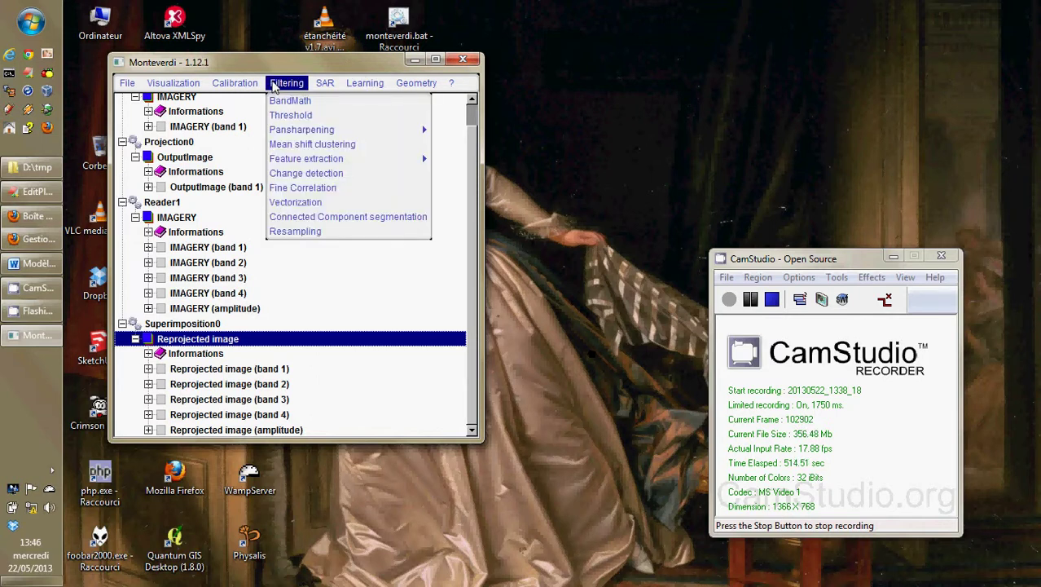
mouse_move(425, 130)
left_click(469, 131)
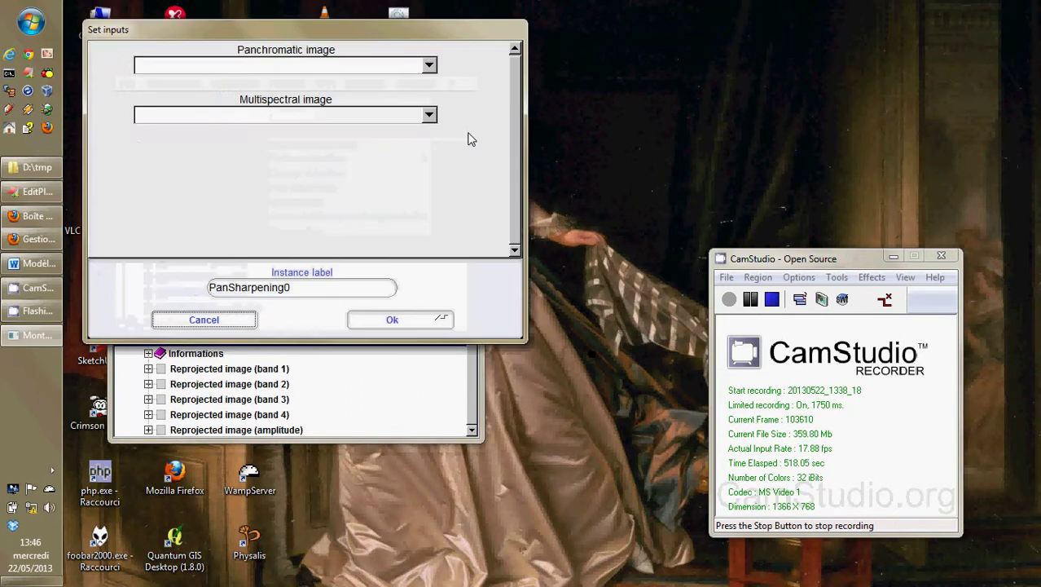
left_click(345, 68)
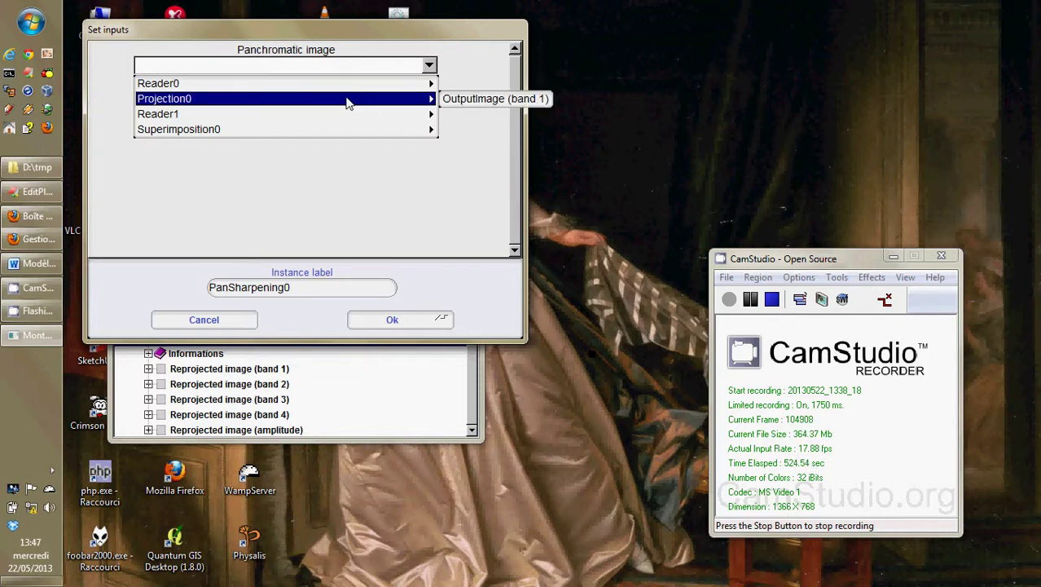
mouse_move(406, 111)
left_click(462, 100)
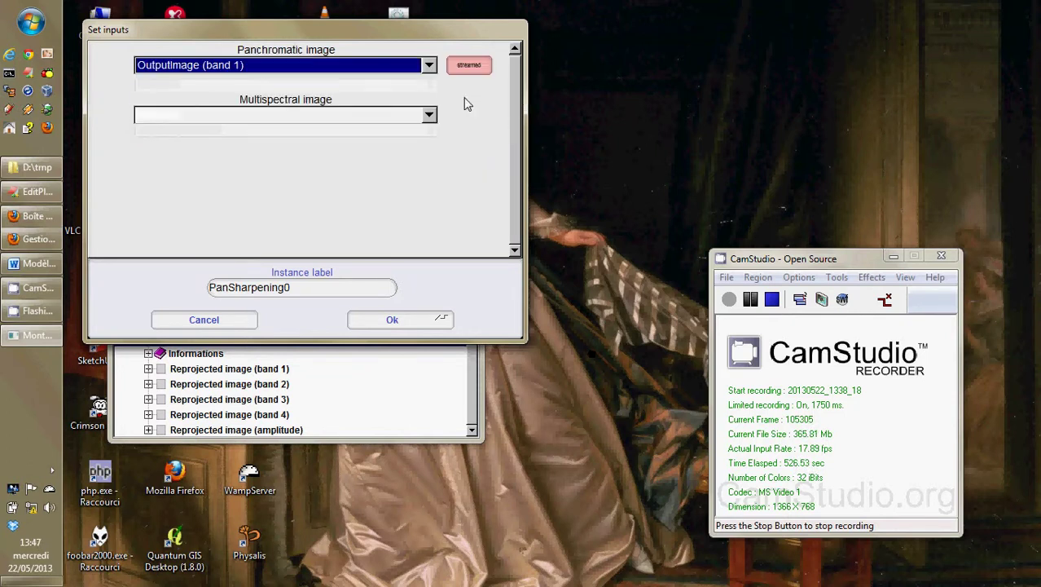
Choose Superimposition0's Reprojected image as the multispectral image and run the pansharpening.
left_click(429, 115)
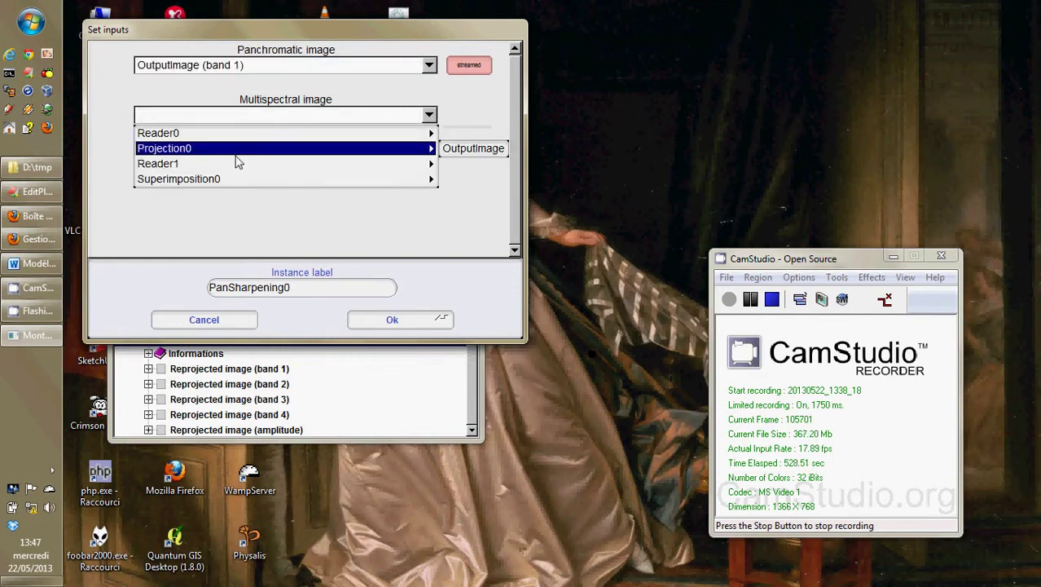
mouse_move(425, 180)
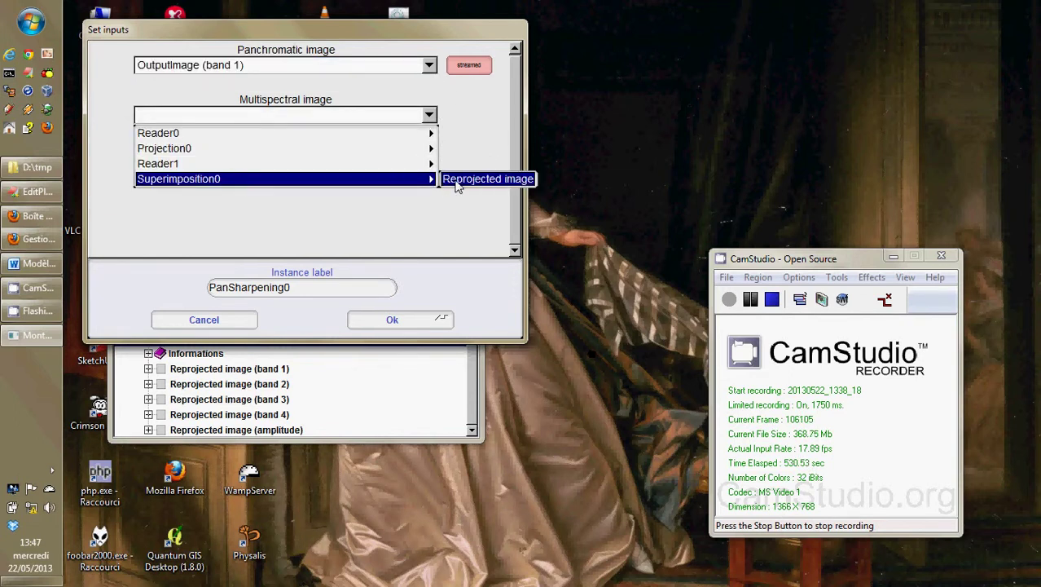
left_click(458, 183)
left_click(388, 321)
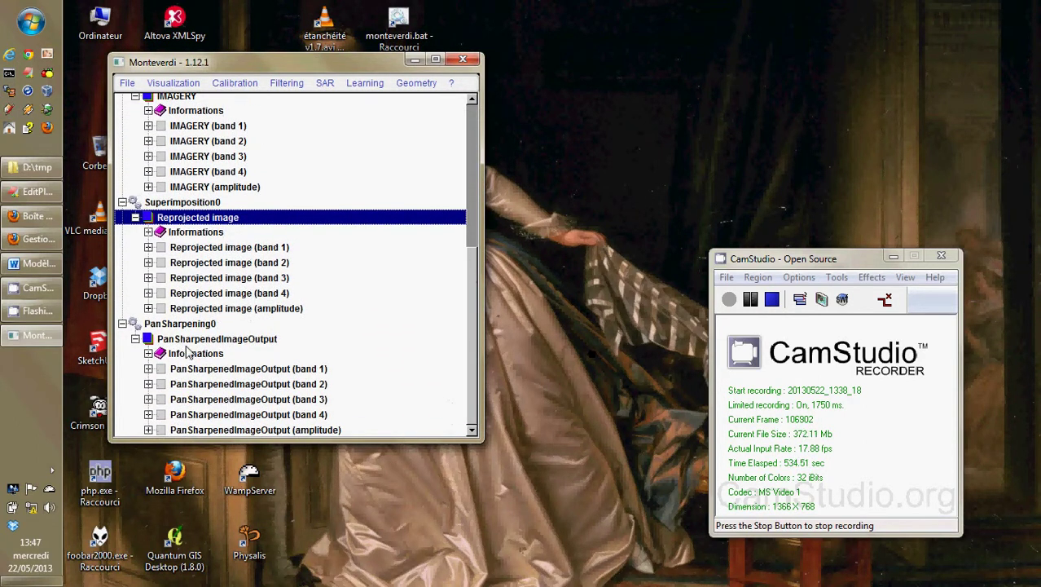
Display PanSharpening0's PanSharpenedImageOutput in a viewer.
left_click(193, 340)
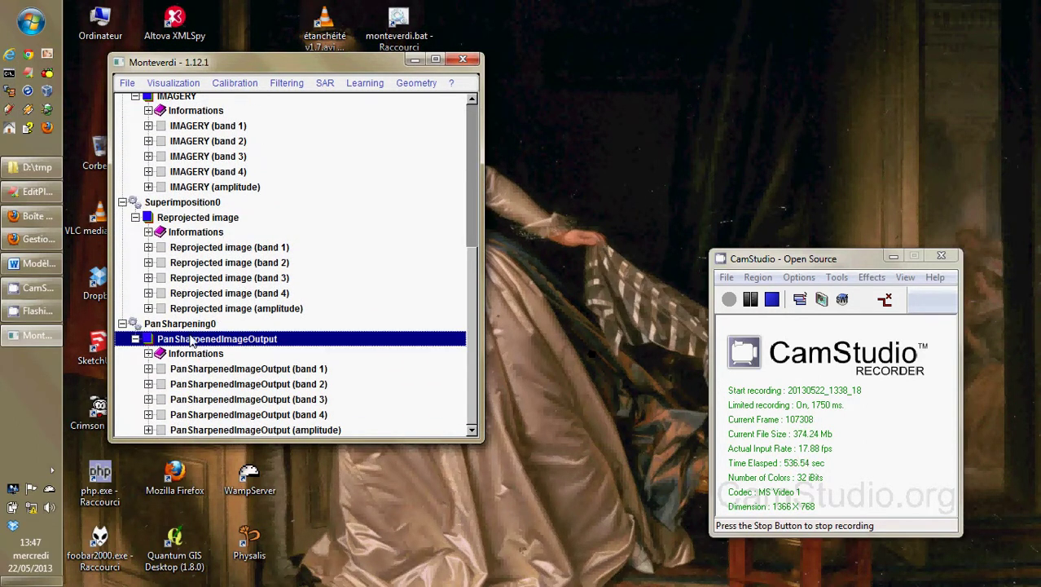
right_click(198, 345)
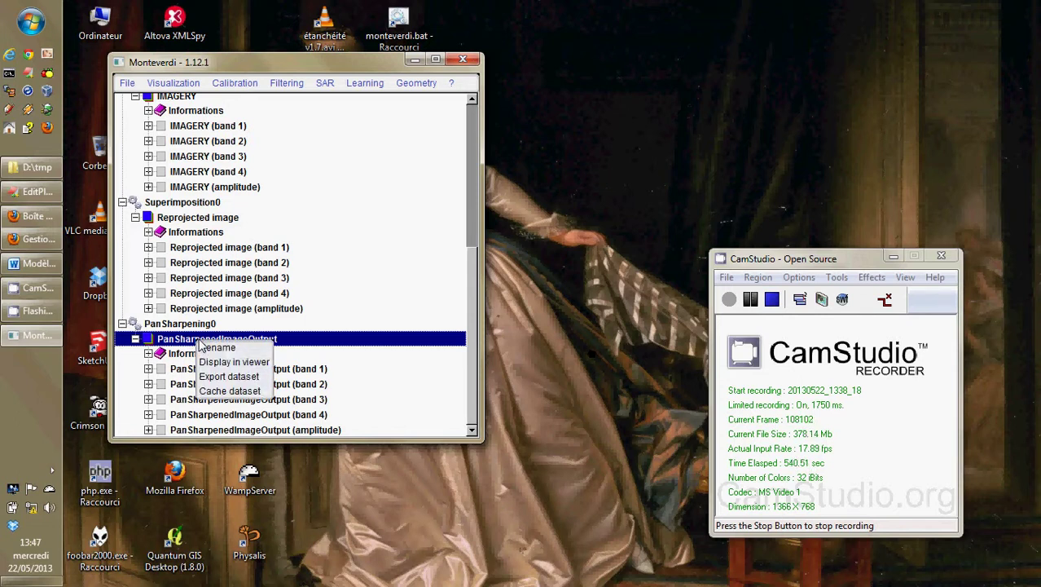
left_click(174, 68)
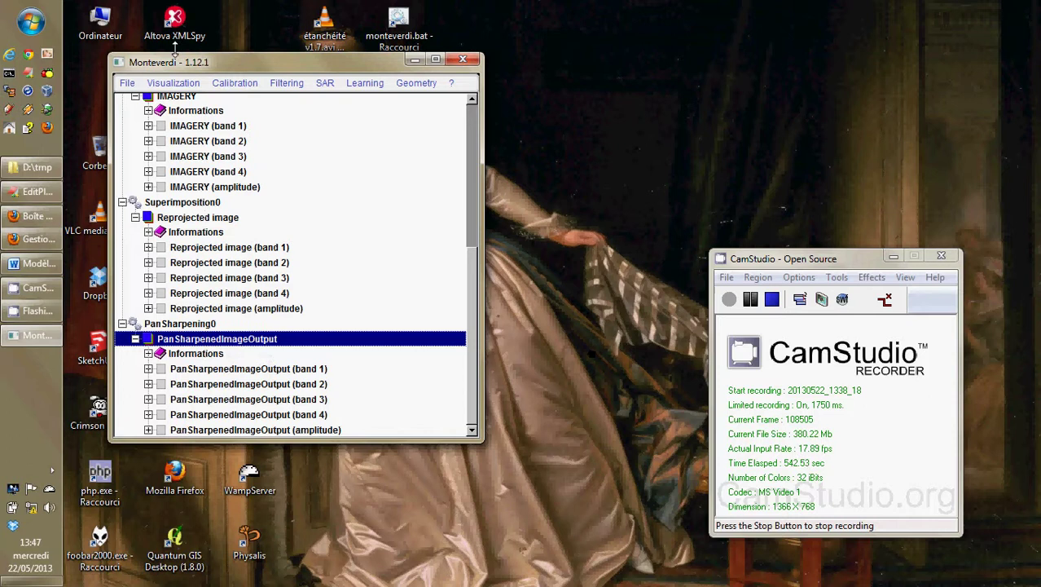
left_click_drag(170, 66, 160, 53)
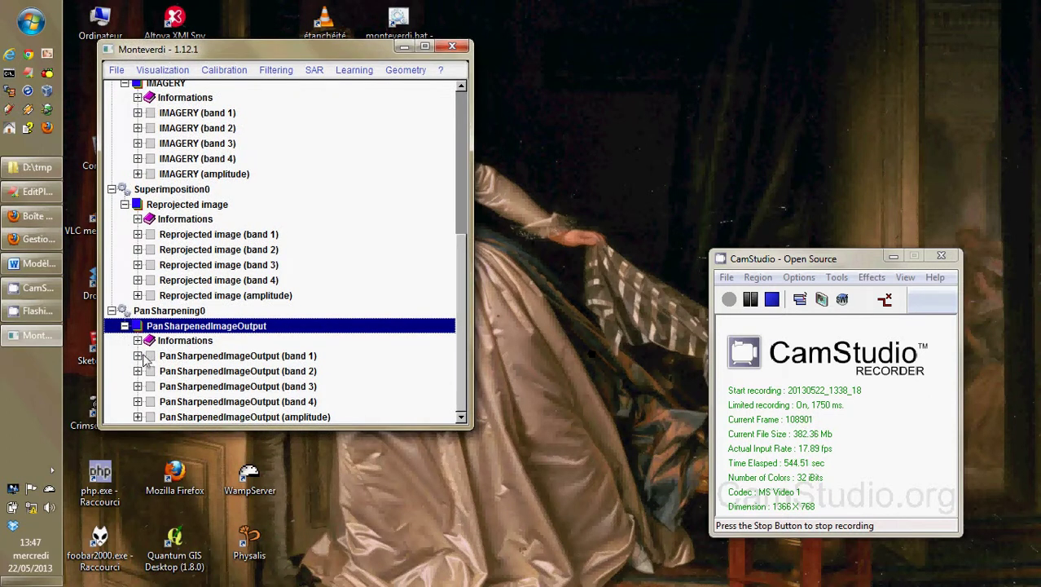
right_click(187, 325)
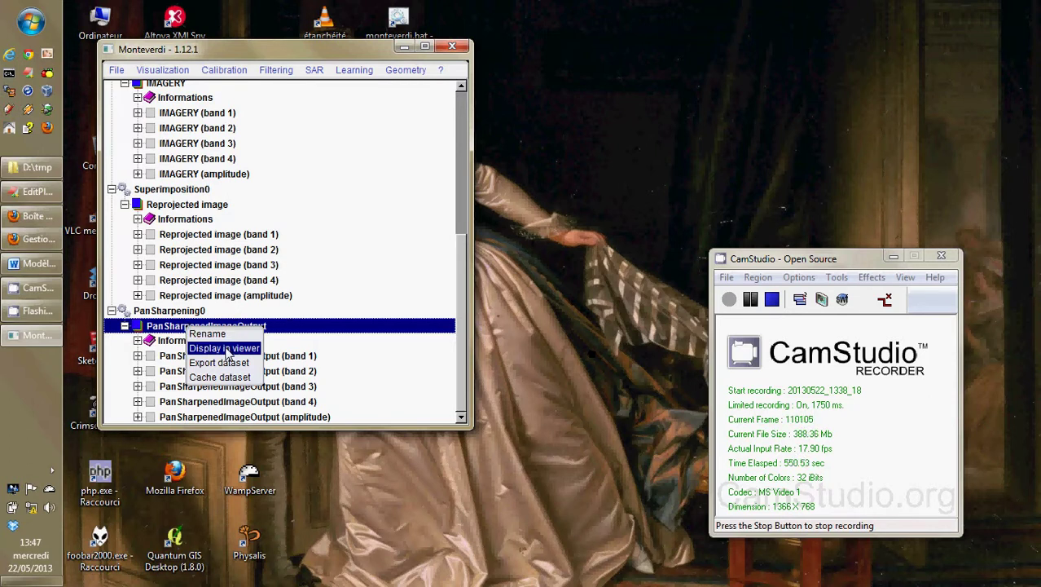
left_click(227, 349)
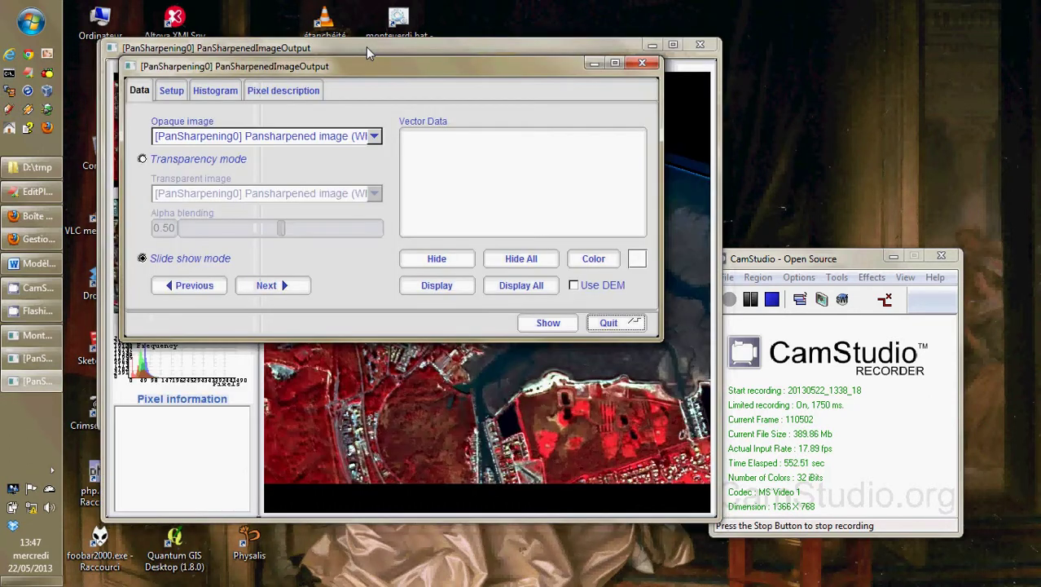